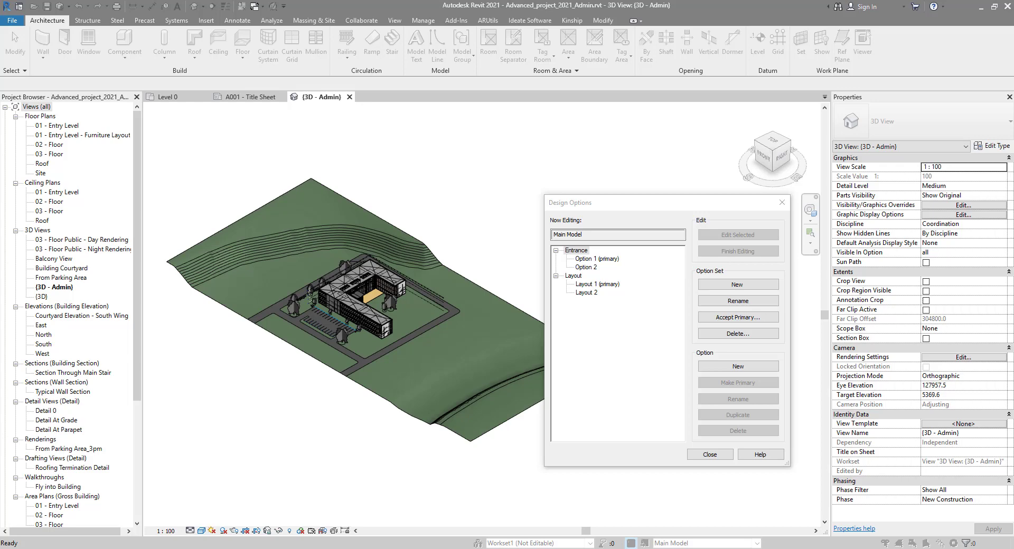
Step: Review the Entrance and Layout option sets in the Design Options dialog, then close it
left_click(756, 201)
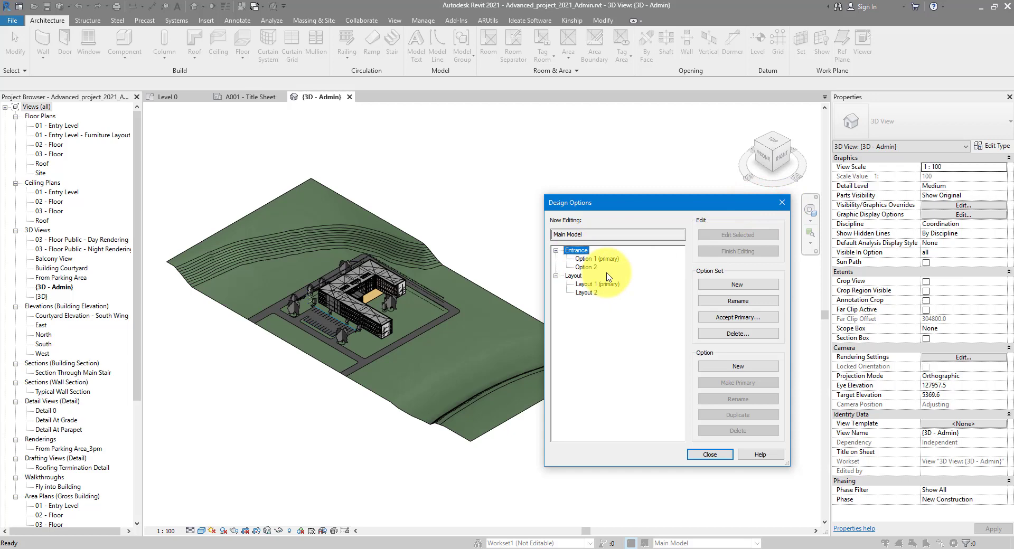
left_click(782, 202)
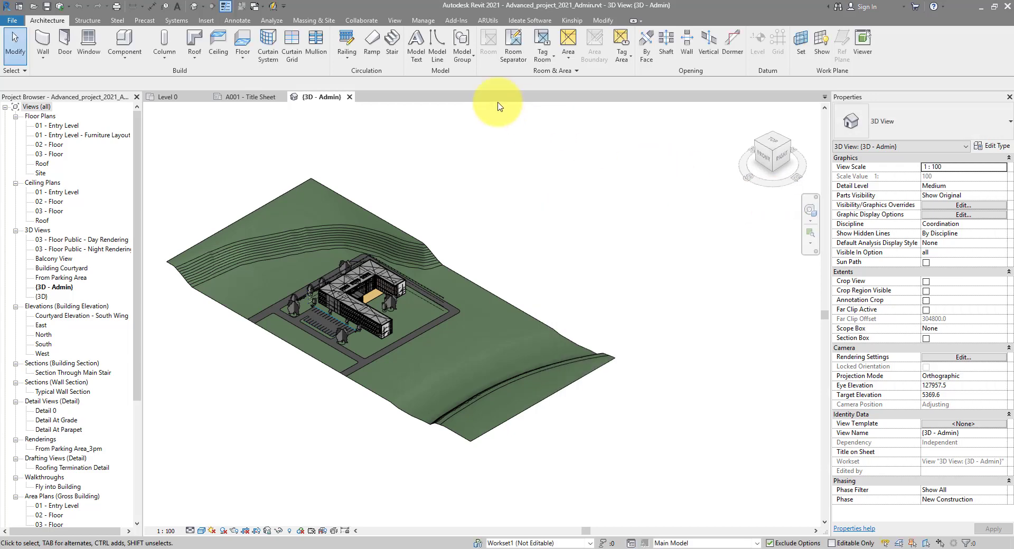
Step: Launch the RV Browser add-in from the RV Boost panel on Add-Ins
left_click(457, 20)
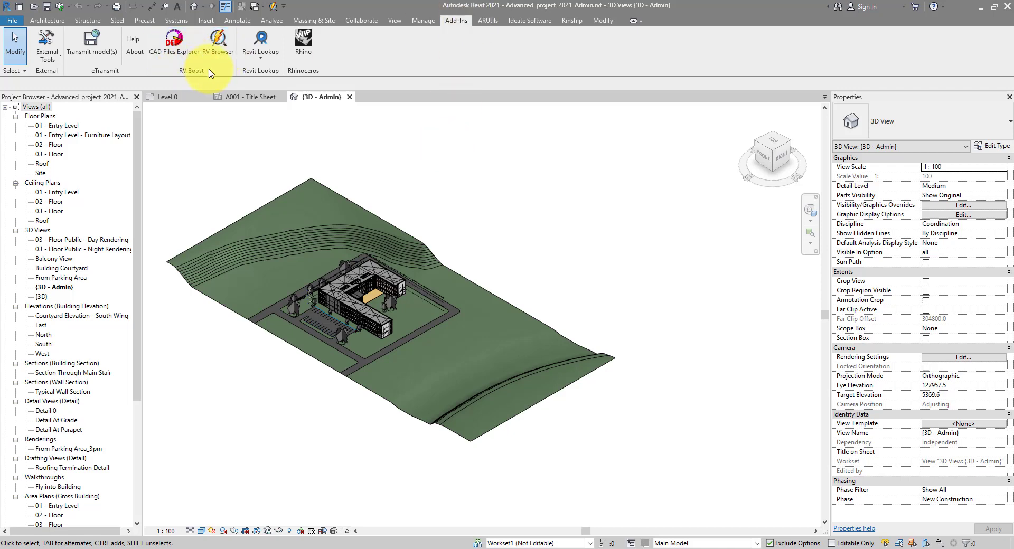
left_click(219, 53)
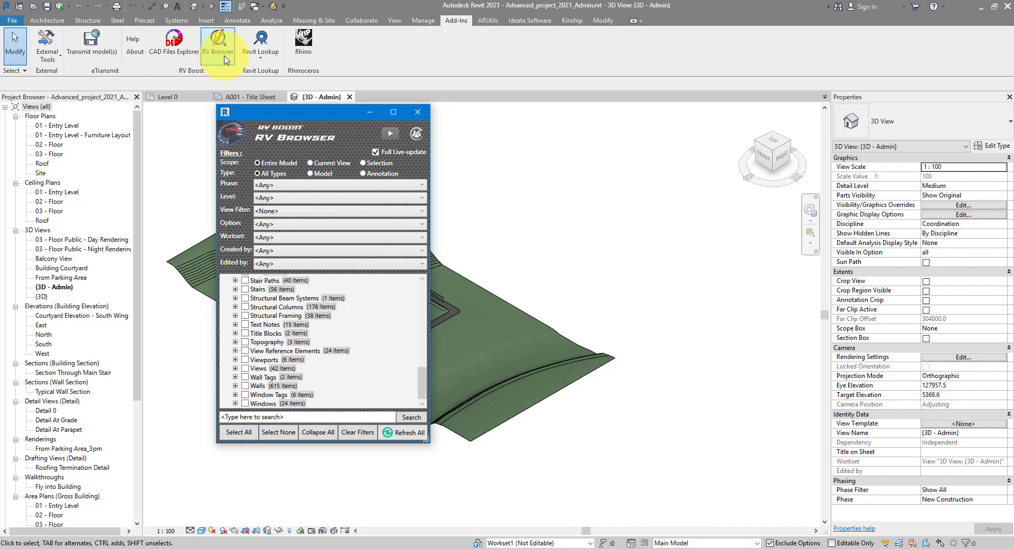
Step: Move RV Browser off the model and drill Doors down to the seven M_Curtain Wall Dbl Glass instances
left_click_drag(258, 115, 593, 130)
scroll(641, 301, "up", 15)
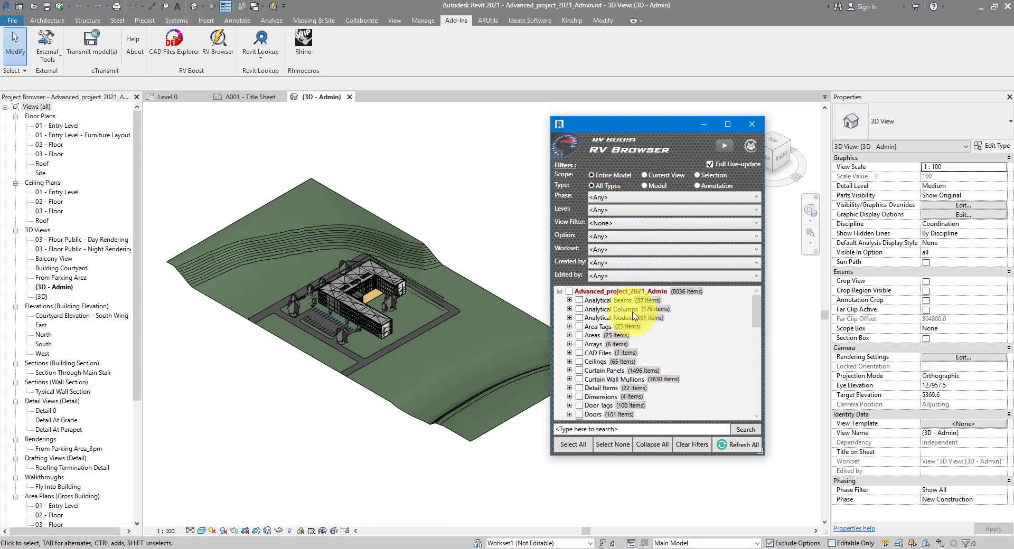
scroll(634, 316, "down", 3)
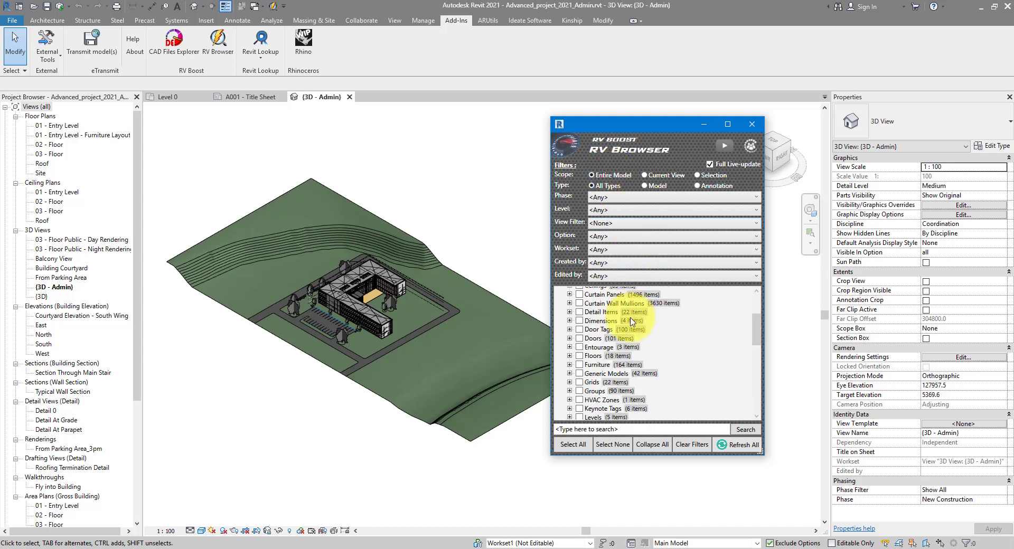
double_click(599, 340)
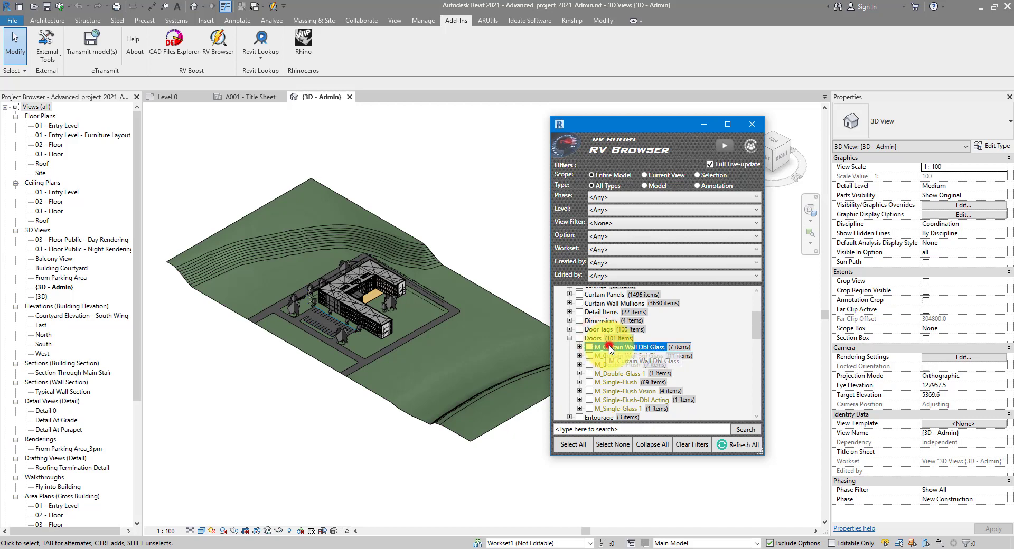
double_click(613, 347)
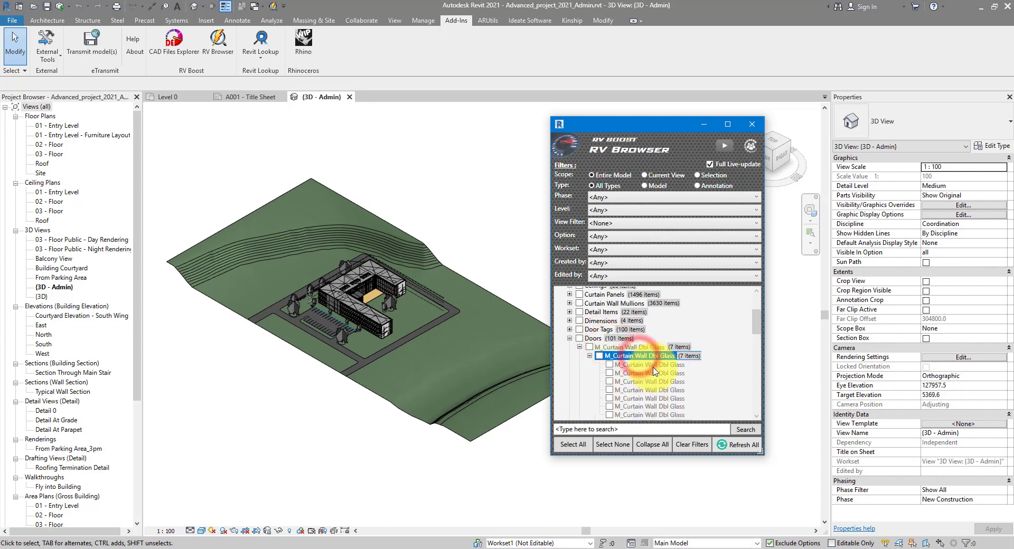
double_click(640, 357)
scroll(650, 407, "down", 2)
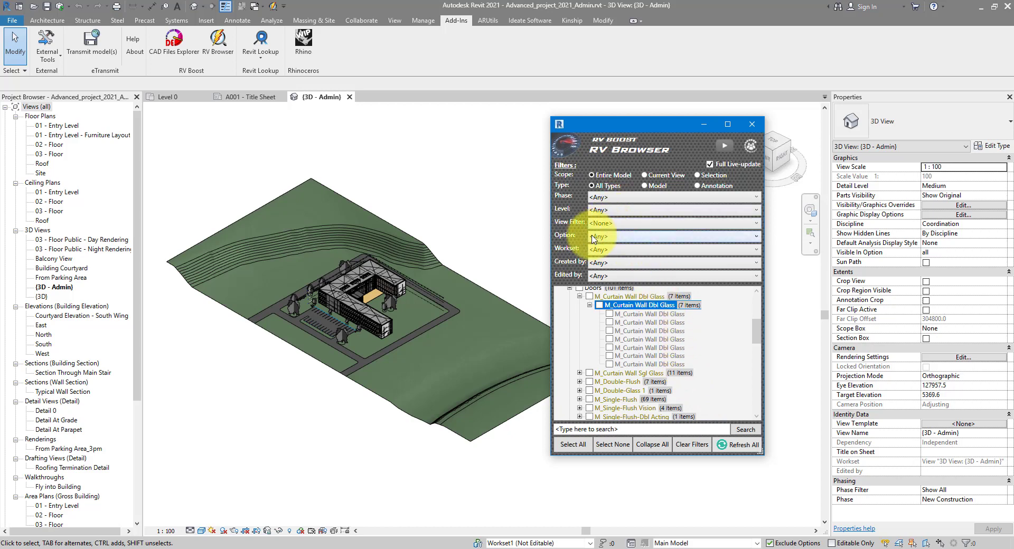
Step: Filter RV Browser to Entrance : Option 1 and check all 543 of its elements
left_click(623, 237)
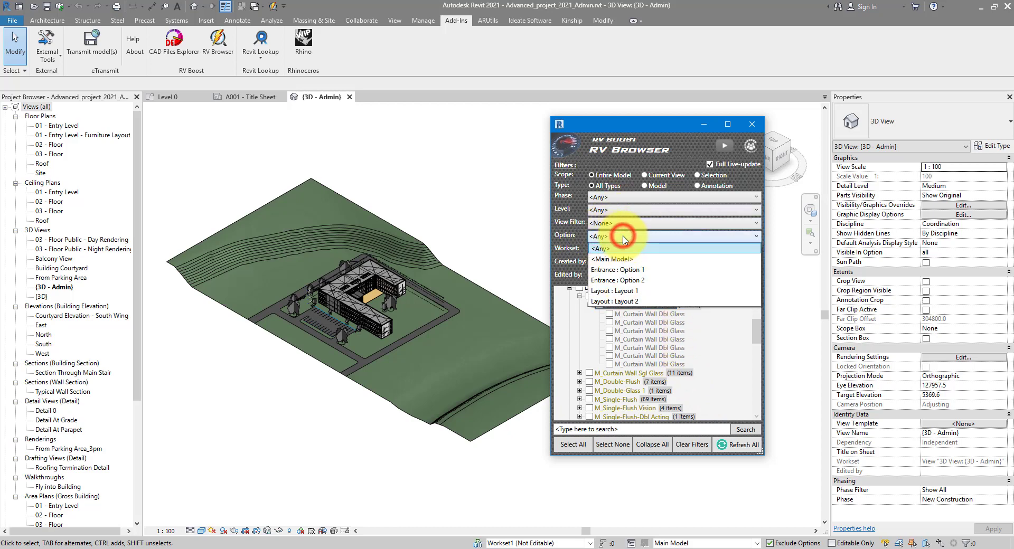
left_click(653, 272)
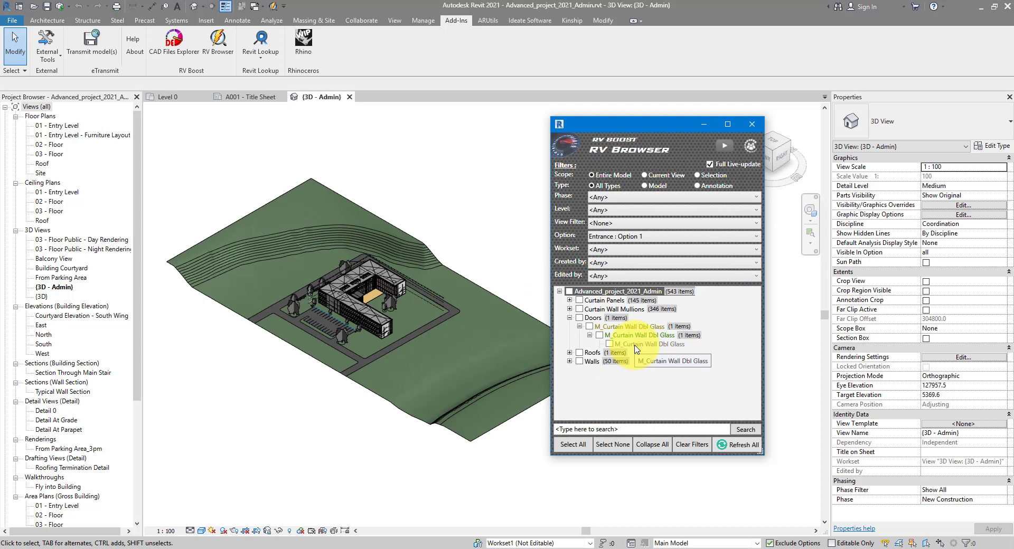
left_click(569, 293)
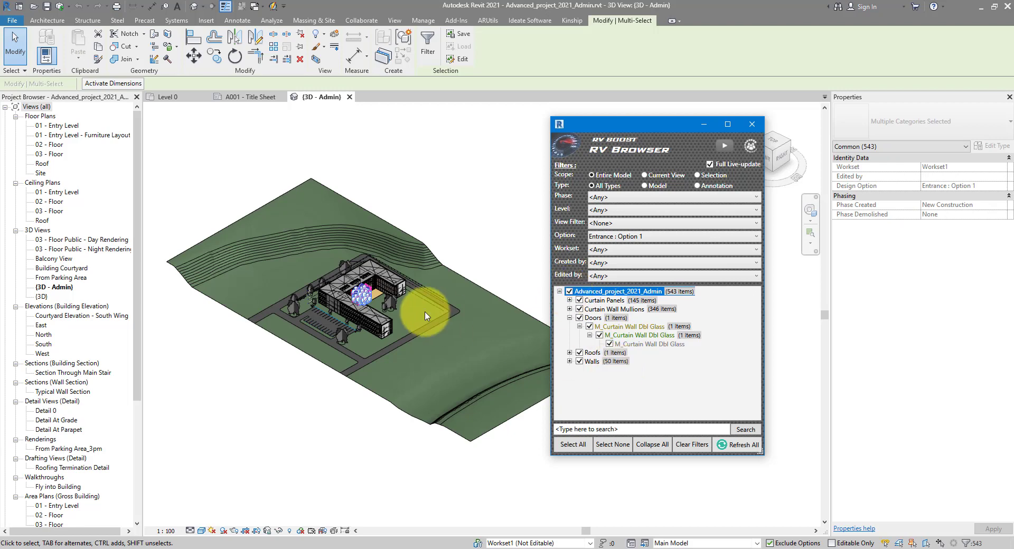
Step: Isolate the selected Entrance Option 1 elements in the 3D view and move RV Browser aside
scroll(361, 300, "up", 10)
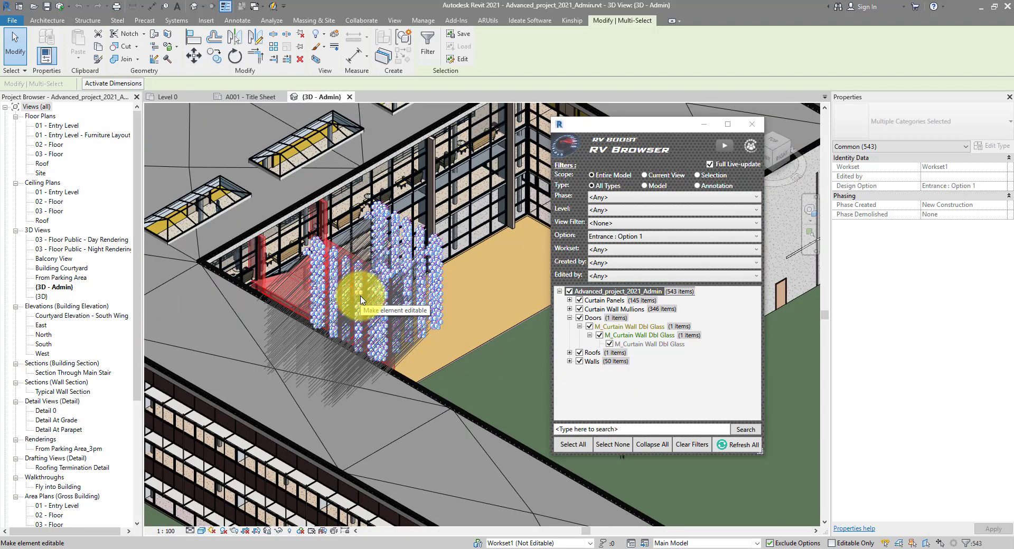
left_click(279, 532)
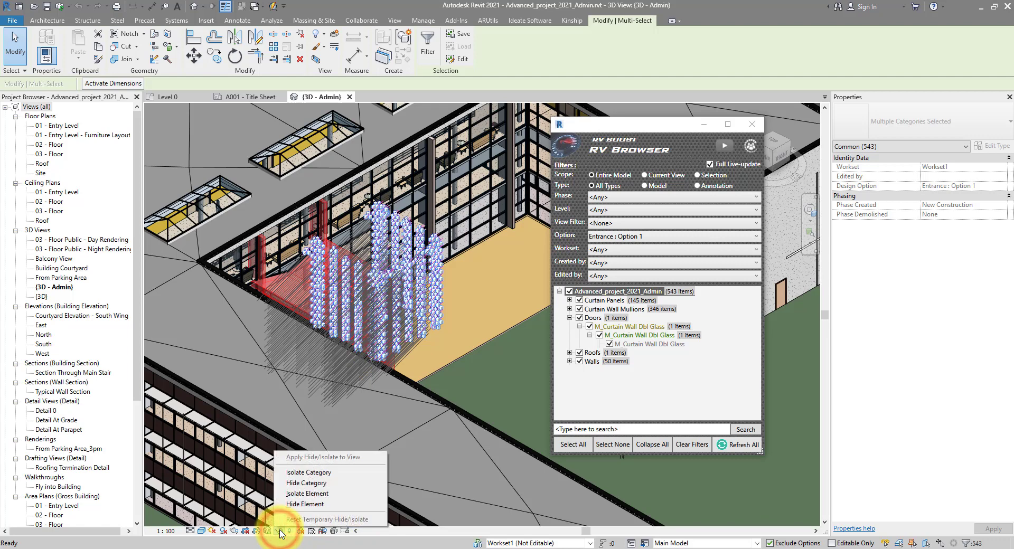
left_click(317, 495)
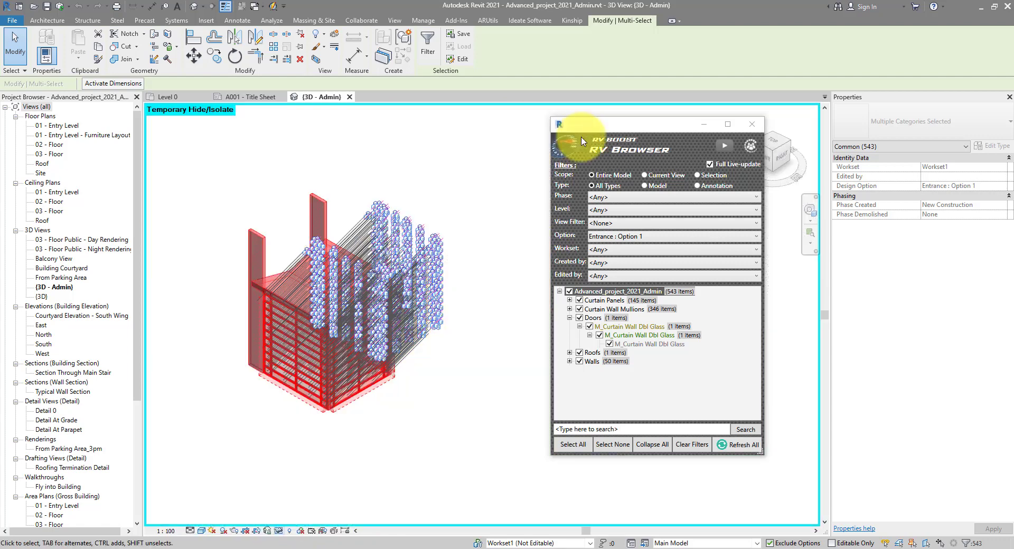
left_click_drag(602, 125, 687, 165)
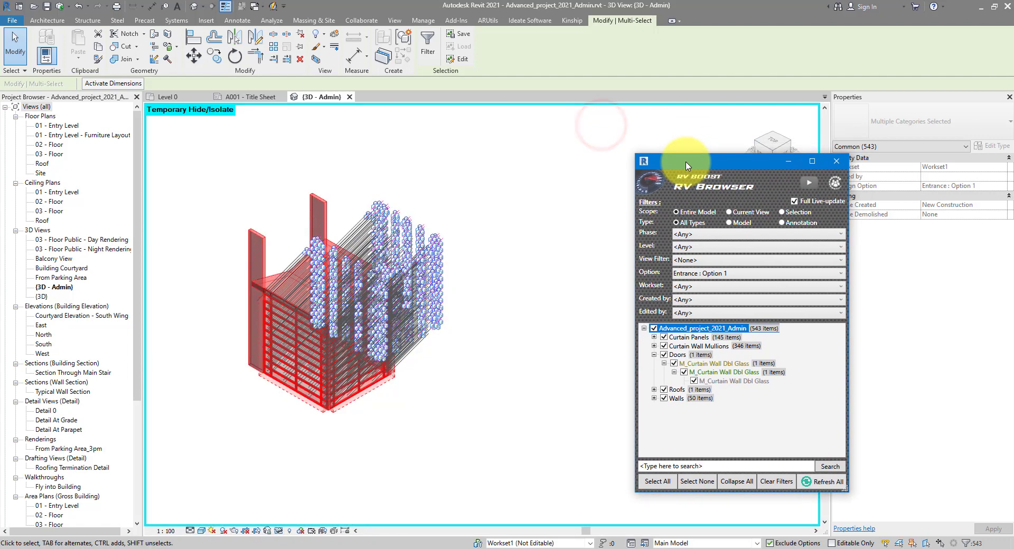
Step: Make Entrance Option 2 the primary option, deleting the elements behind the mullion error
left_click(511, 304)
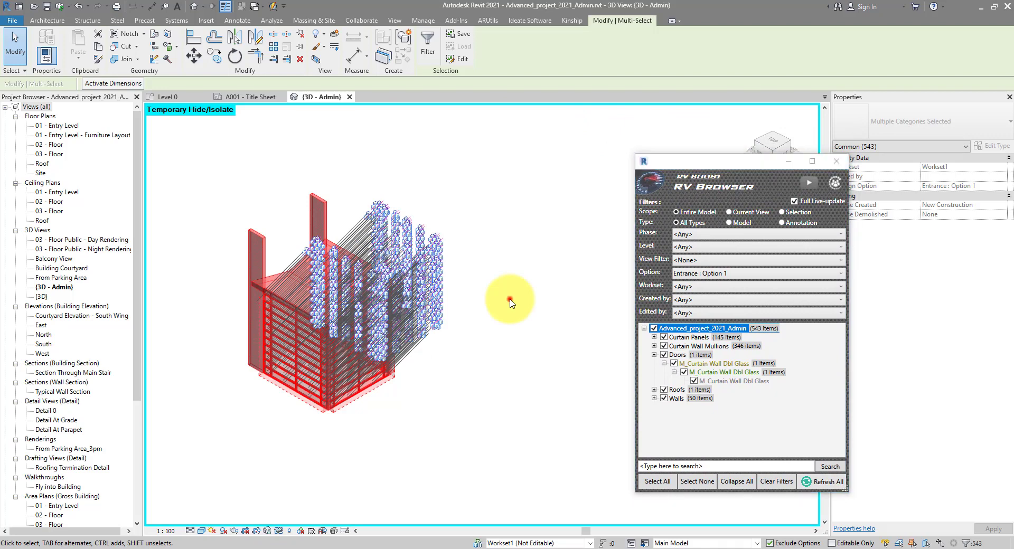
left_click(631, 543)
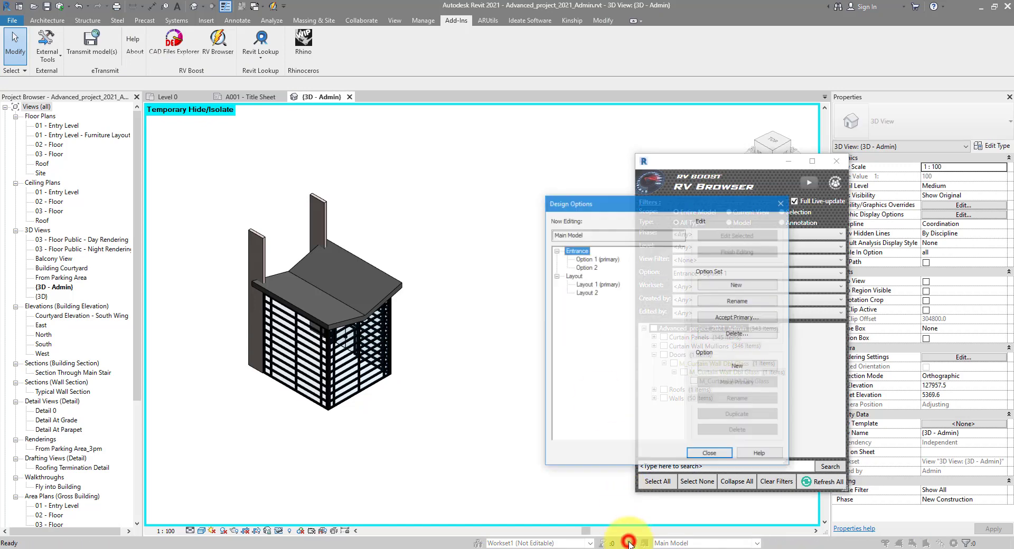
left_click(607, 259)
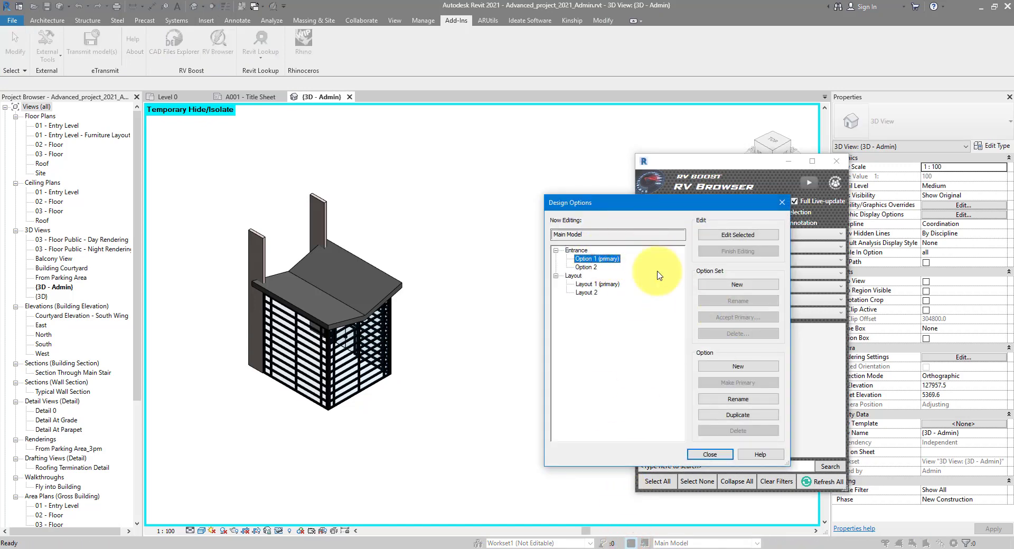
left_click(590, 268)
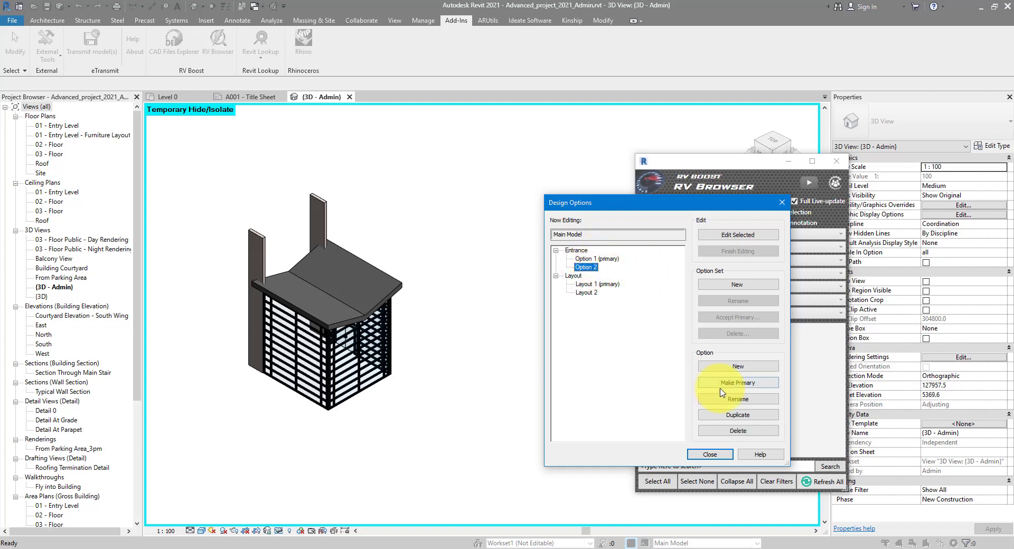
left_click(725, 385)
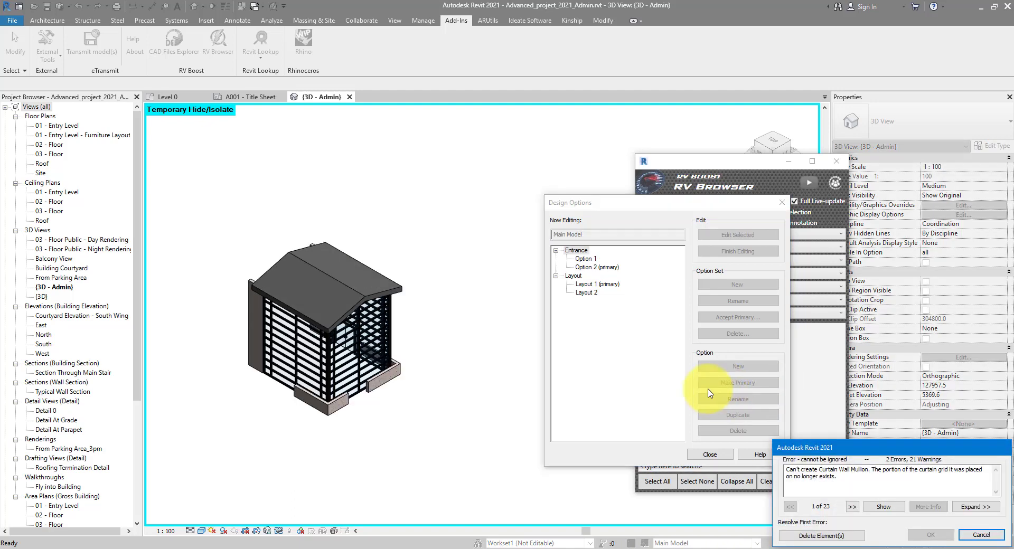
left_click_drag(860, 451, 857, 437)
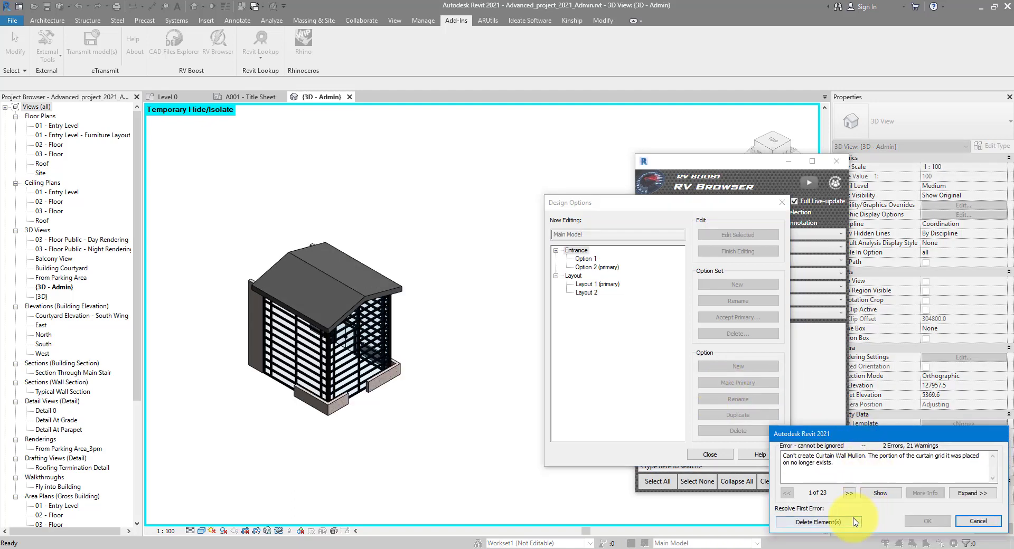
left_click(831, 522)
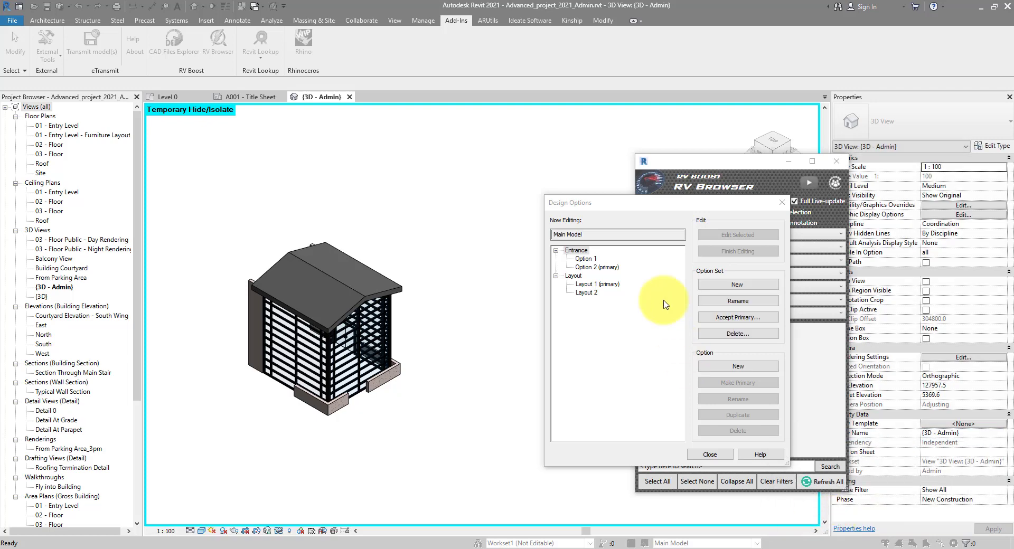
Step: Delete Entrance Option 1 and move the Design Options dialog aside
left_click(590, 260)
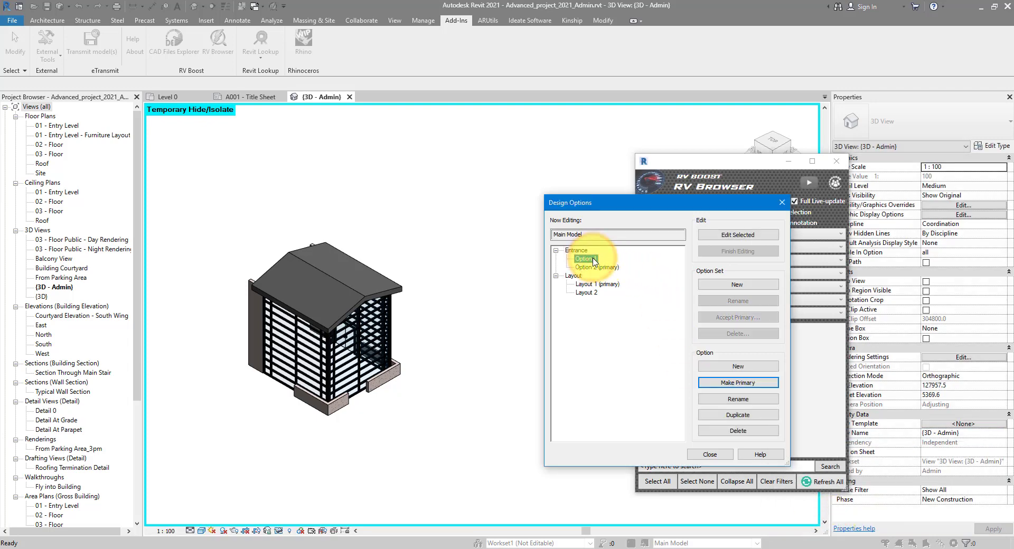
left_click(718, 432)
left_click_drag(692, 206, 535, 154)
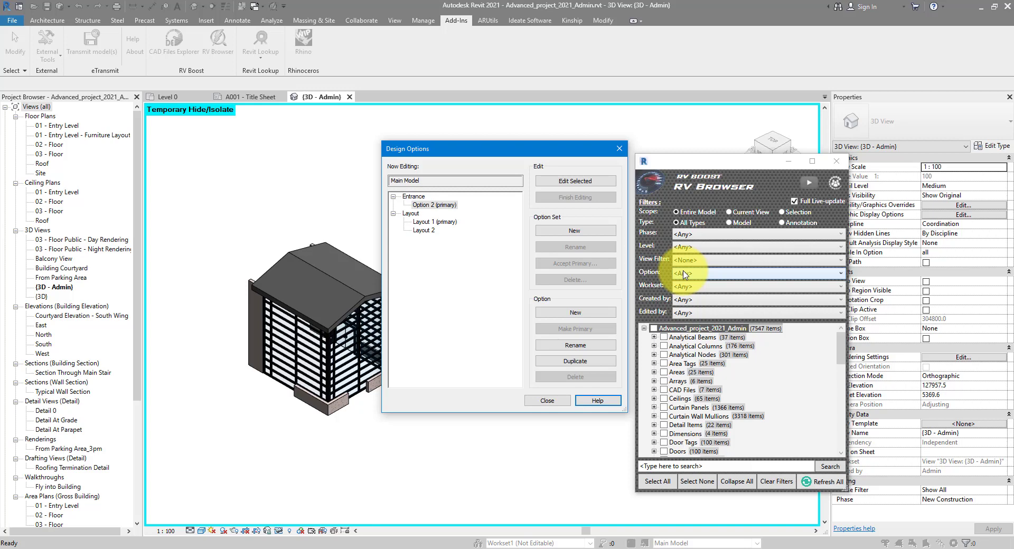
Step: Filter RV Browser to Layout : Layout 1 and expand Furniture down to the 24 M_Chair-Breuer chairs
left_click(712, 274)
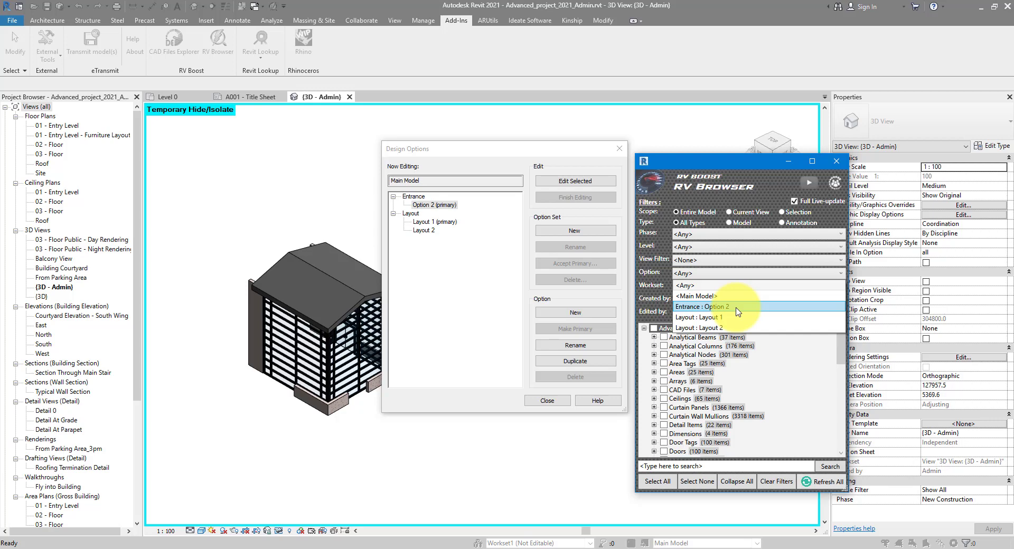
left_click(733, 317)
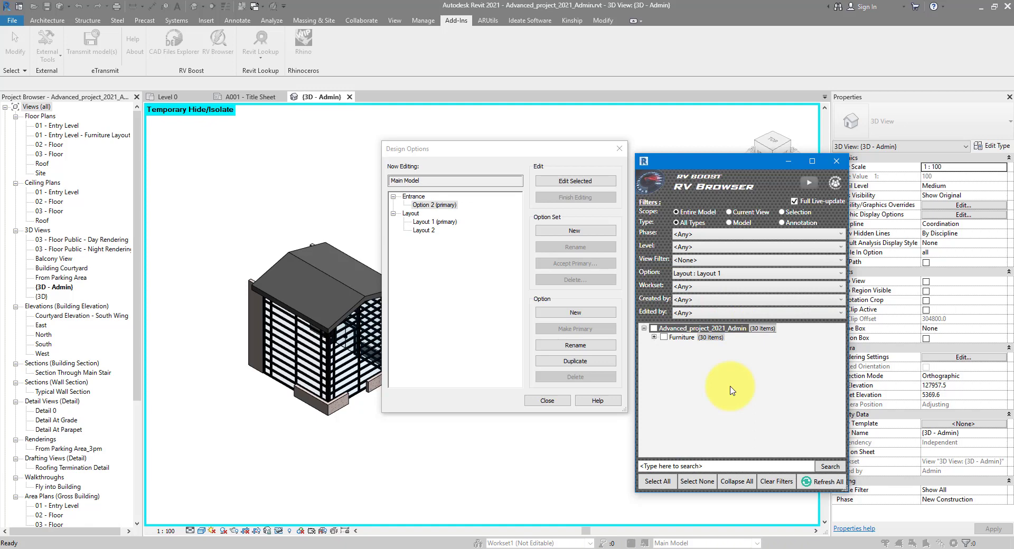
double_click(681, 337)
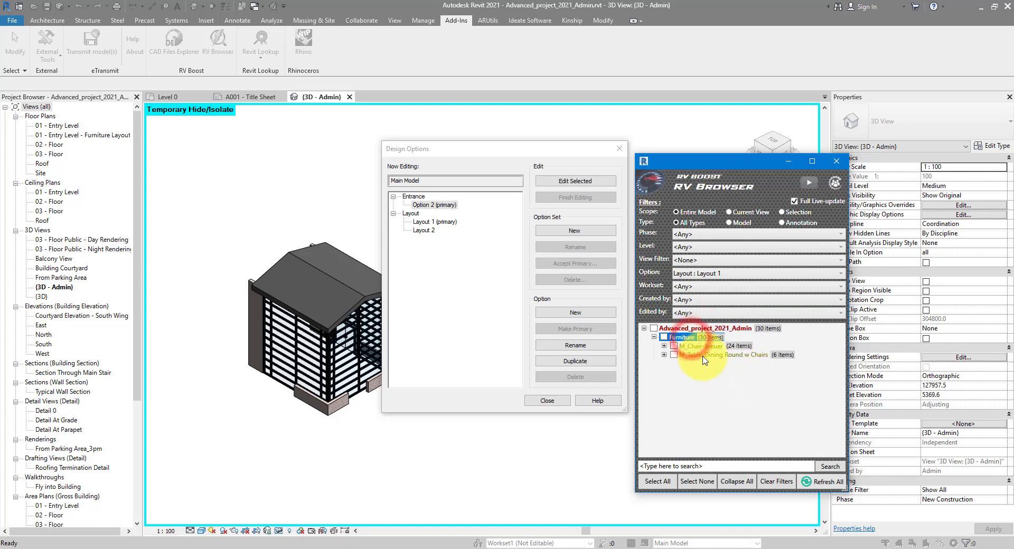
double_click(703, 356)
double_click(696, 346)
left_click(708, 356)
double_click(708, 358)
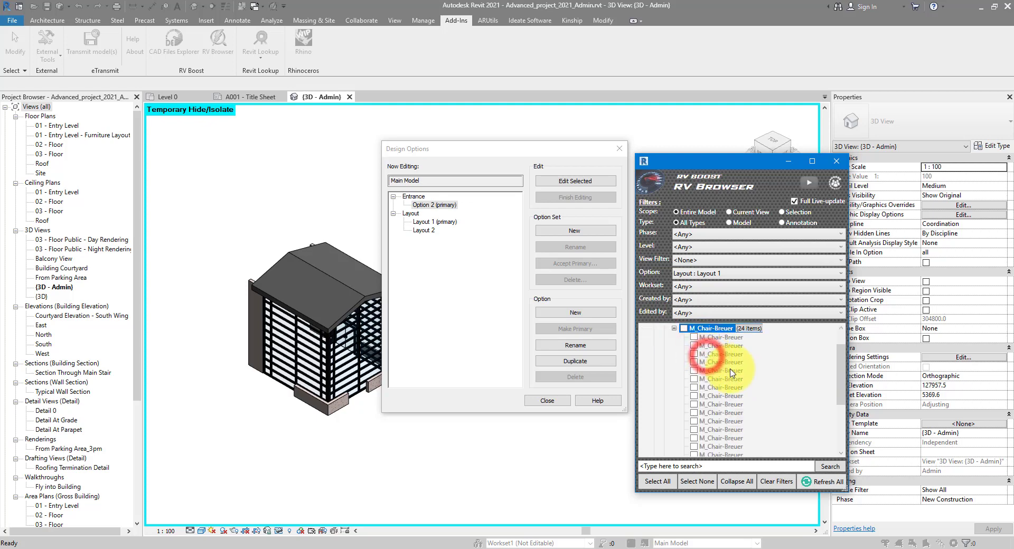
double_click(753, 156)
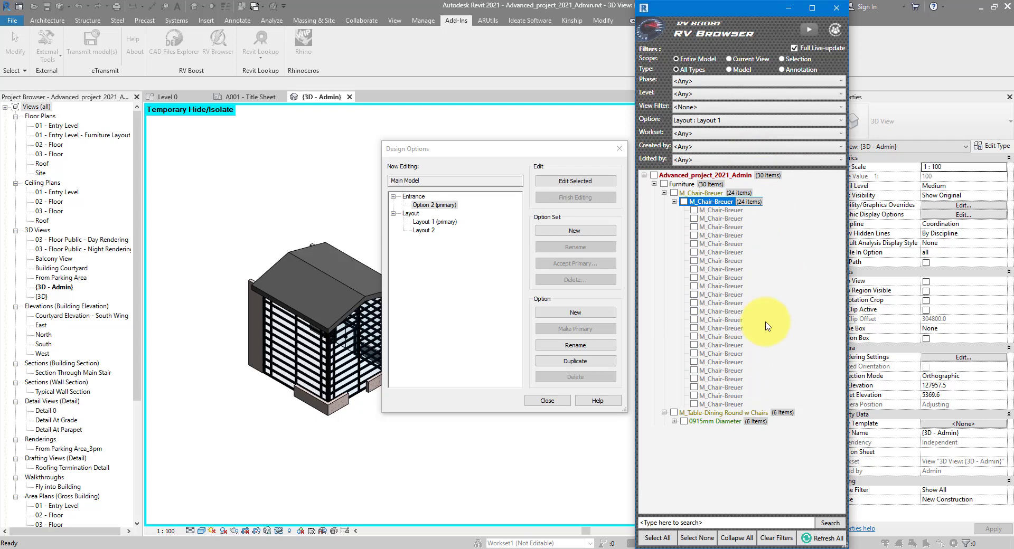
Step: Close RV Browser and Design Options, reset temporary isolation, and zoom out to the whole building
left_click(838, 8)
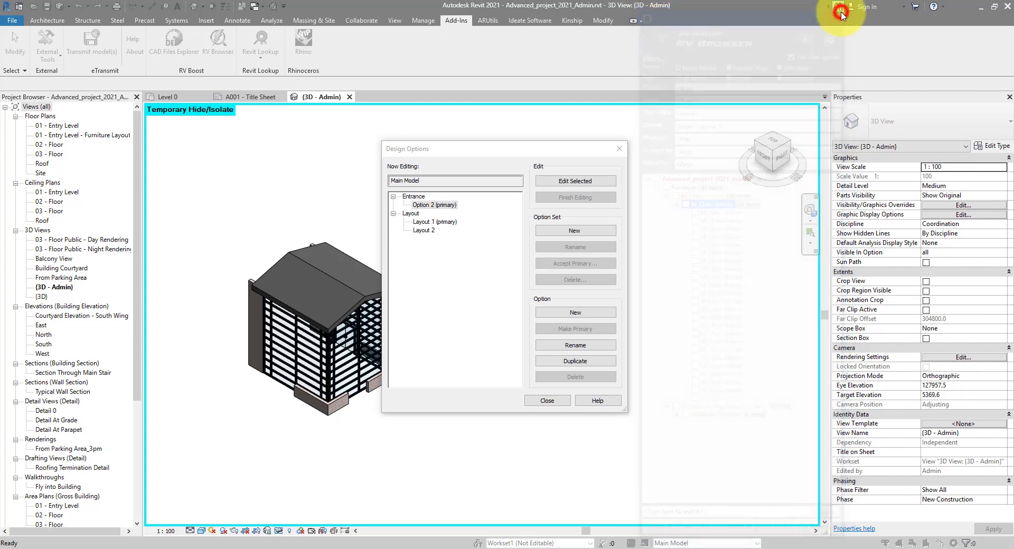
left_click(620, 152)
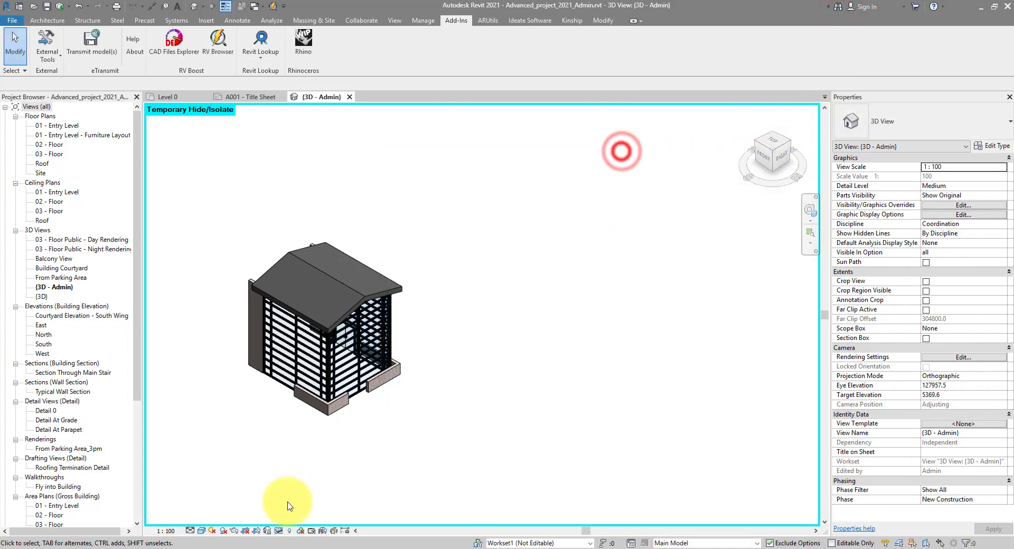
left_click(279, 530)
left_click(279, 531)
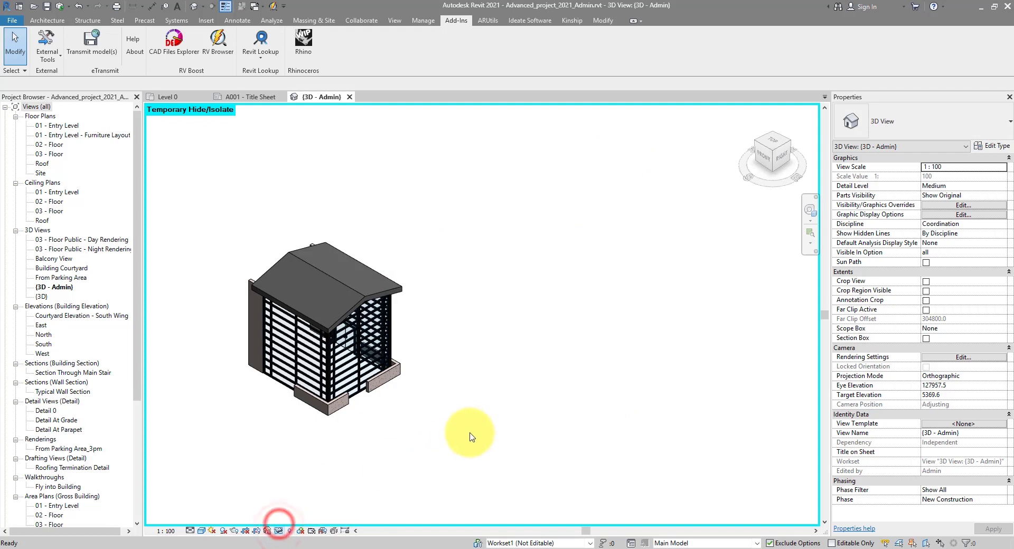
scroll(515, 352, "down", 3)
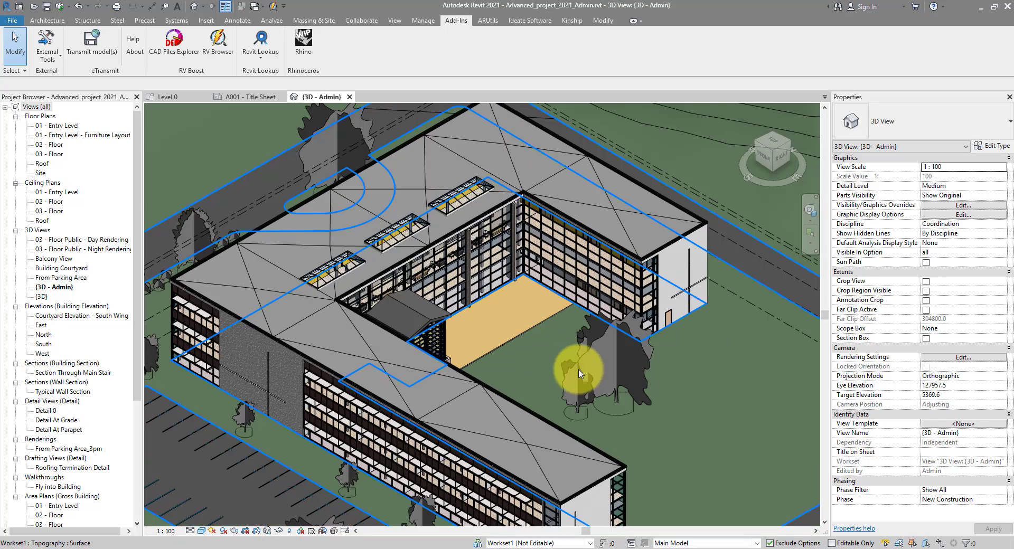
left_click(632, 544)
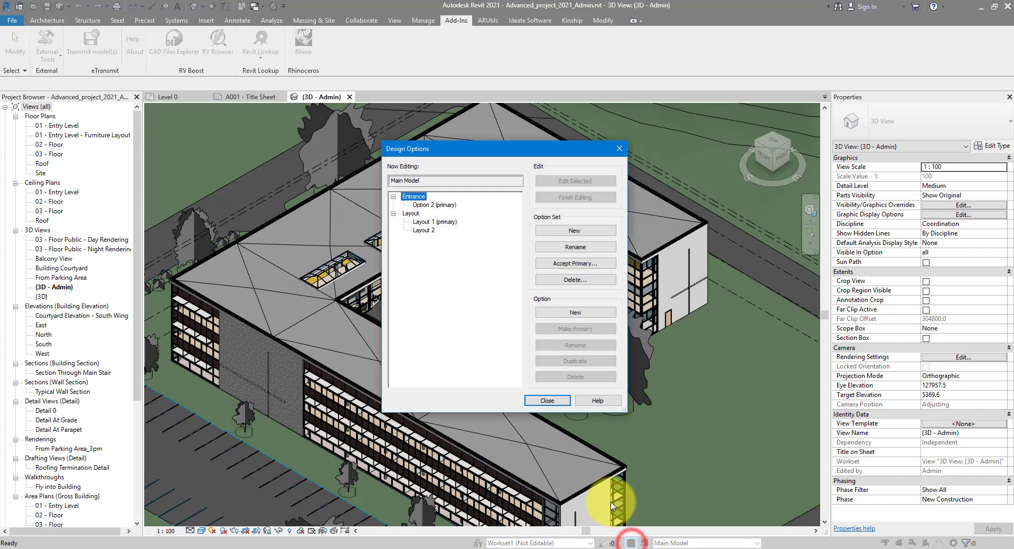
left_click(423, 222)
left_click(410, 214)
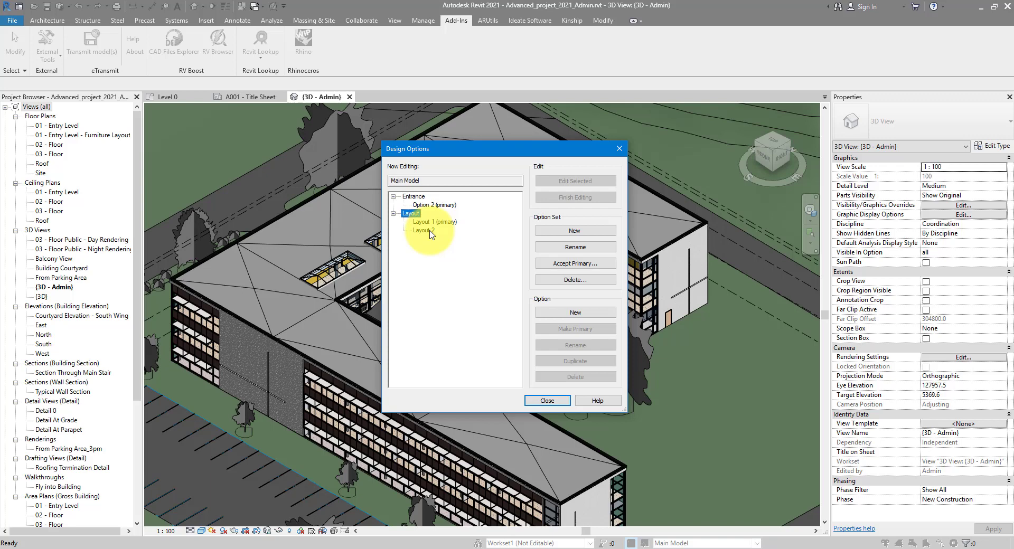
left_click(423, 232)
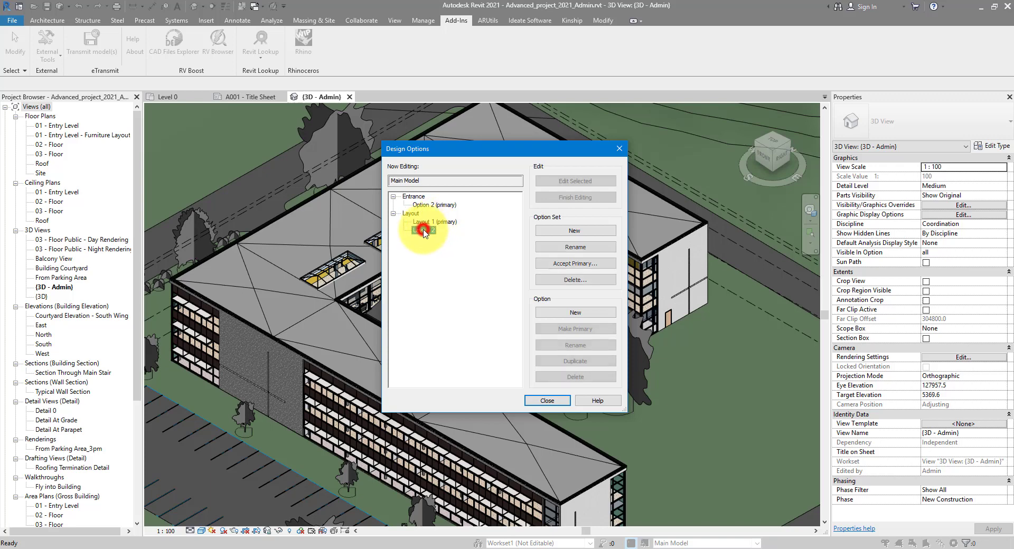
left_click(547, 401)
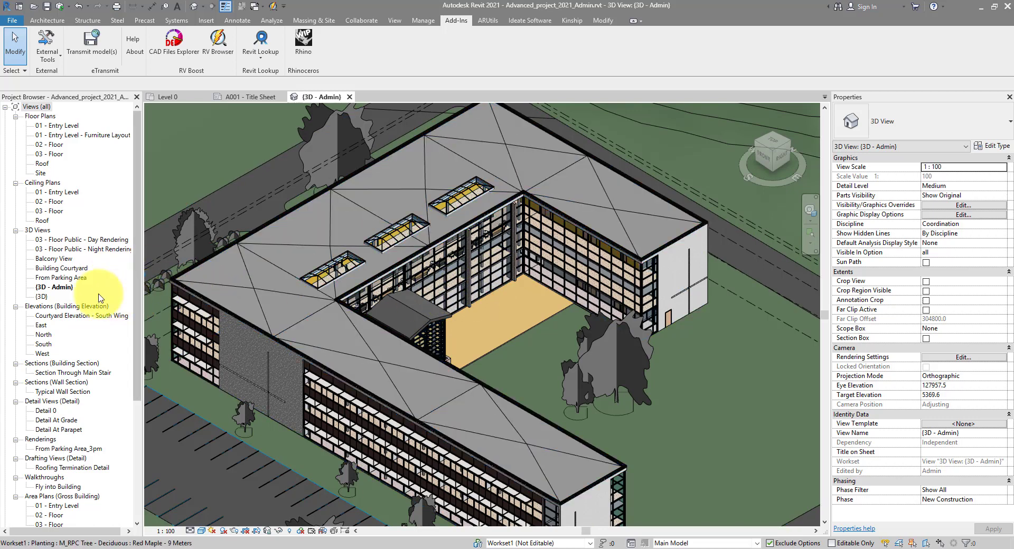
Step: Switch to the 01 - Entry Level floor plan and delete the {3D - Admin} view
left_click(55, 287)
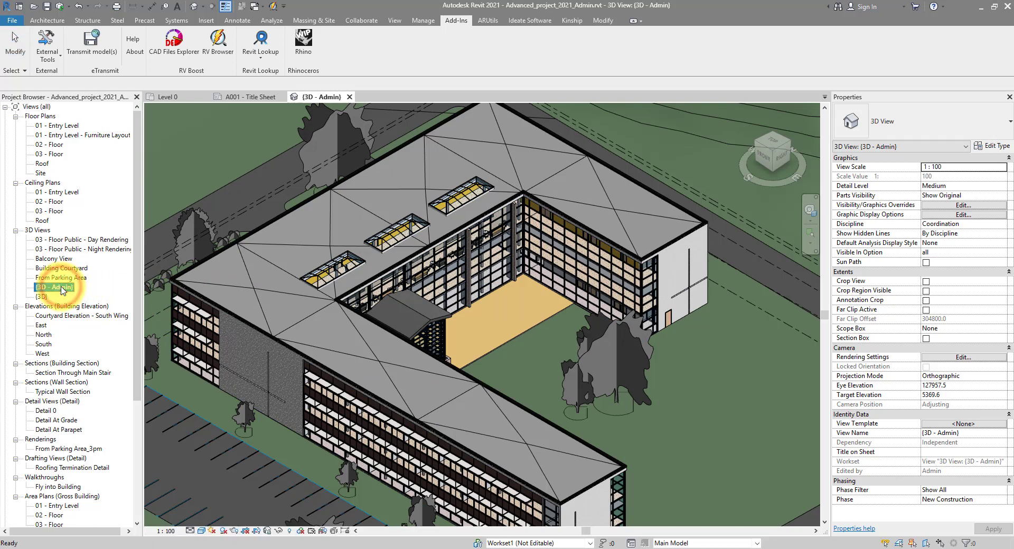
key("Delete")
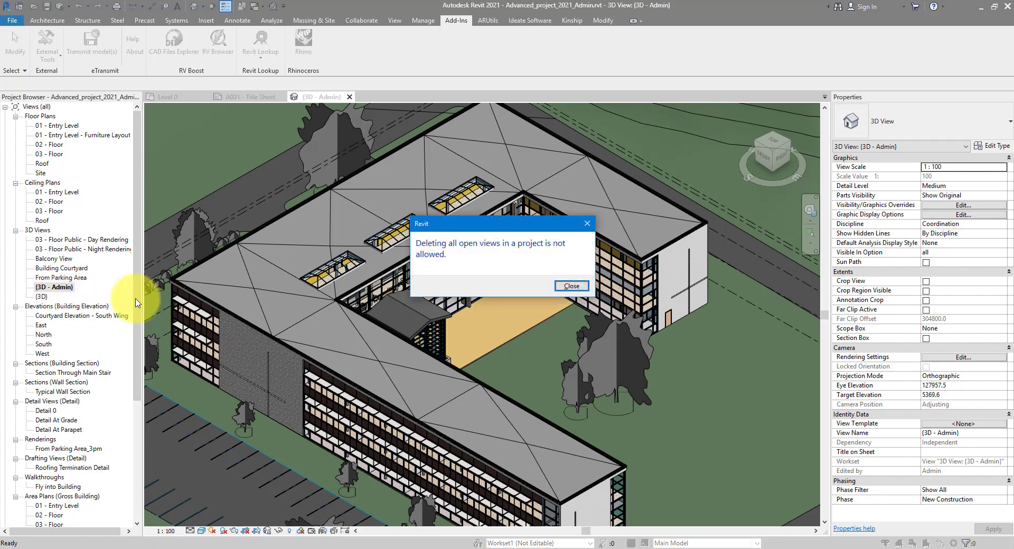
left_click(567, 288)
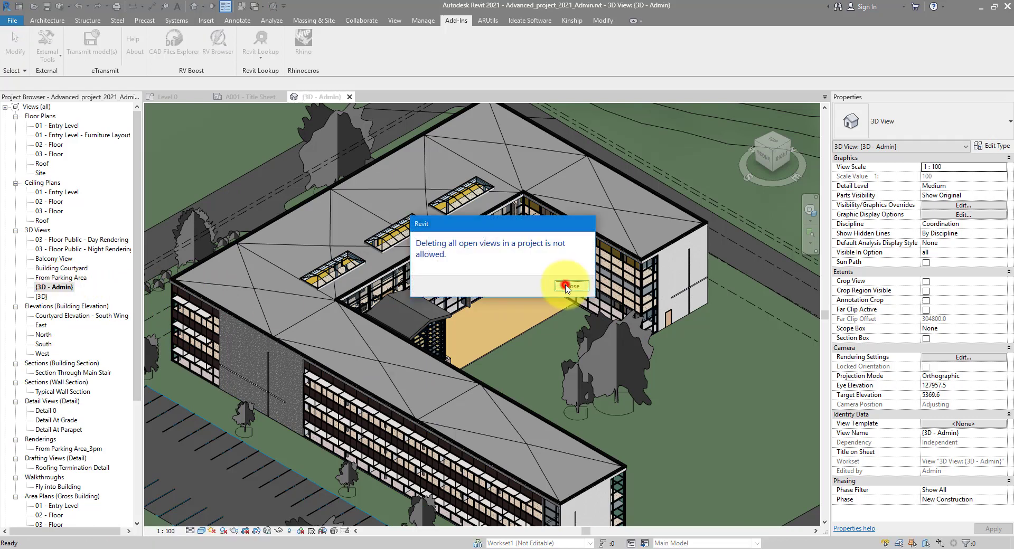
left_click(57, 126)
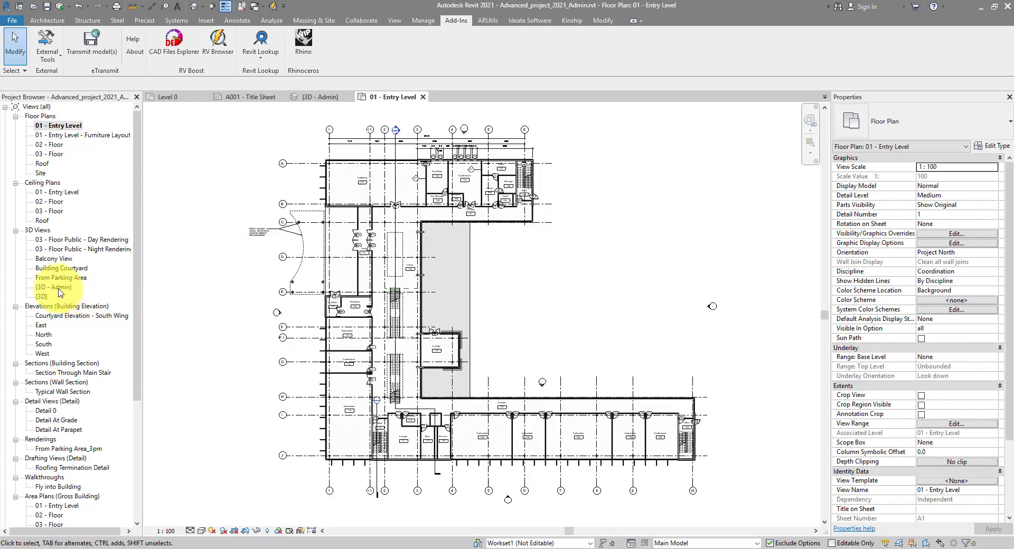
left_click(55, 287)
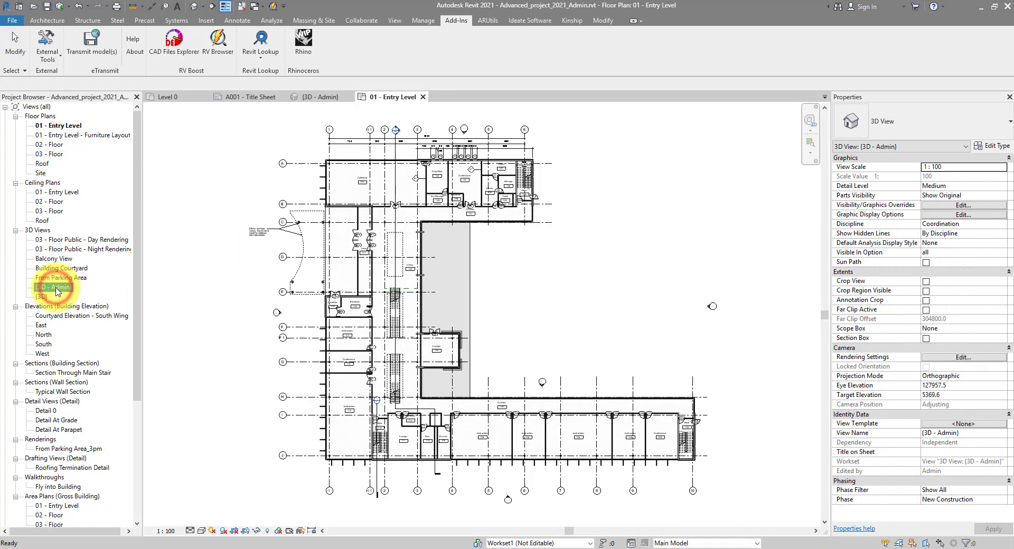
key("Delete")
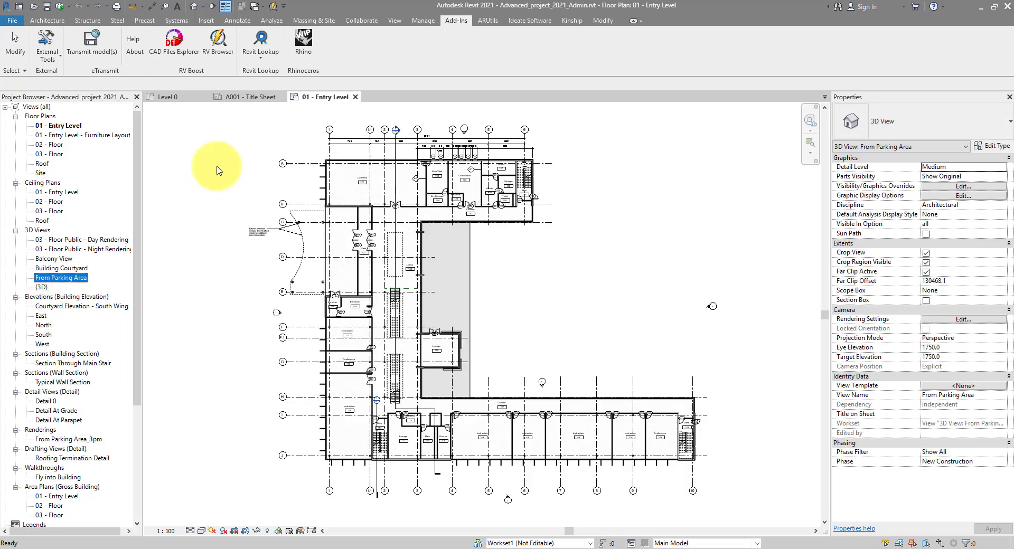
Step: Generate a new default {3D - Admin} view from the Quick Access Toolbar
left_click(194, 7)
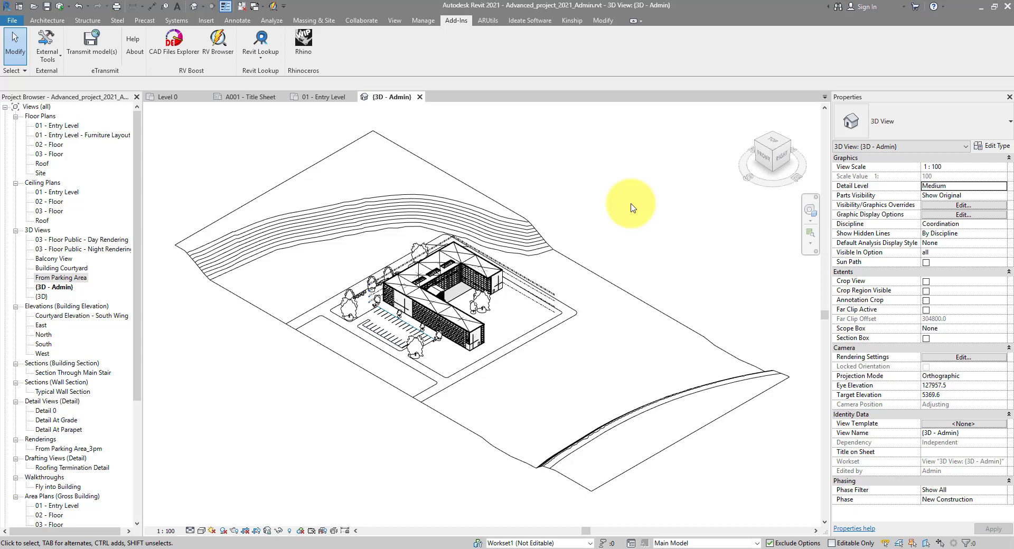
Step: Make Layout 2 the active design option and set the visual style to Wireframe
left_click(693, 544)
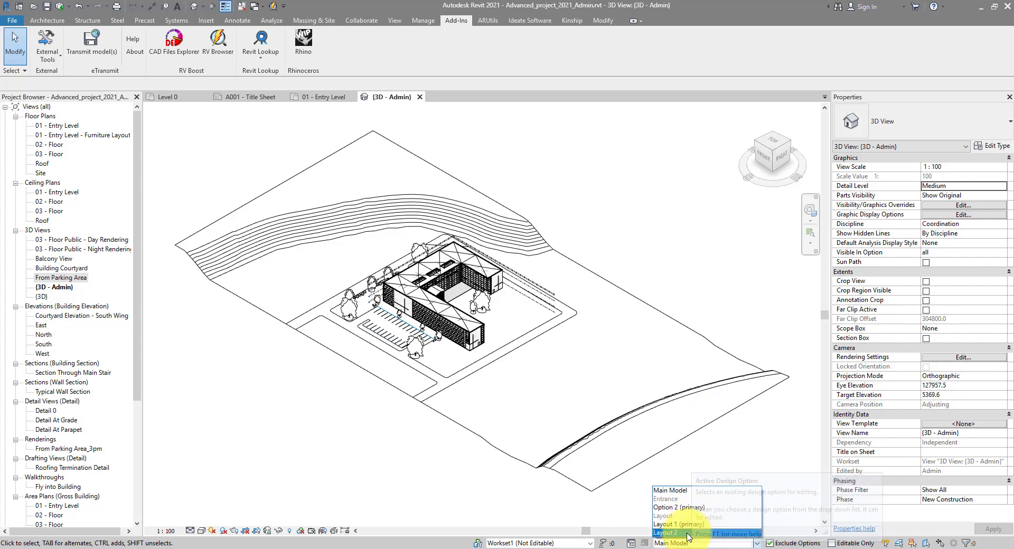
left_click(687, 533)
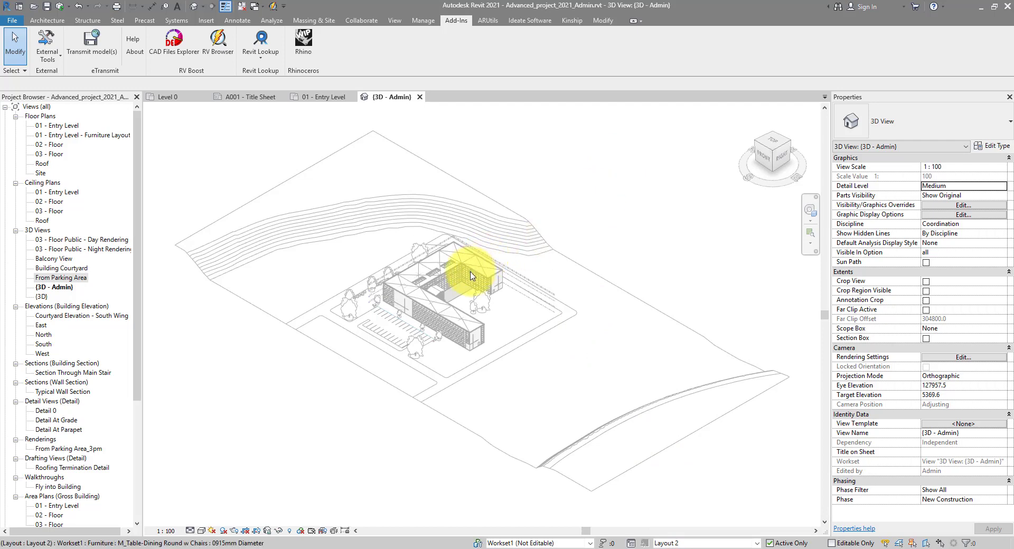
scroll(464, 271, "up", 5)
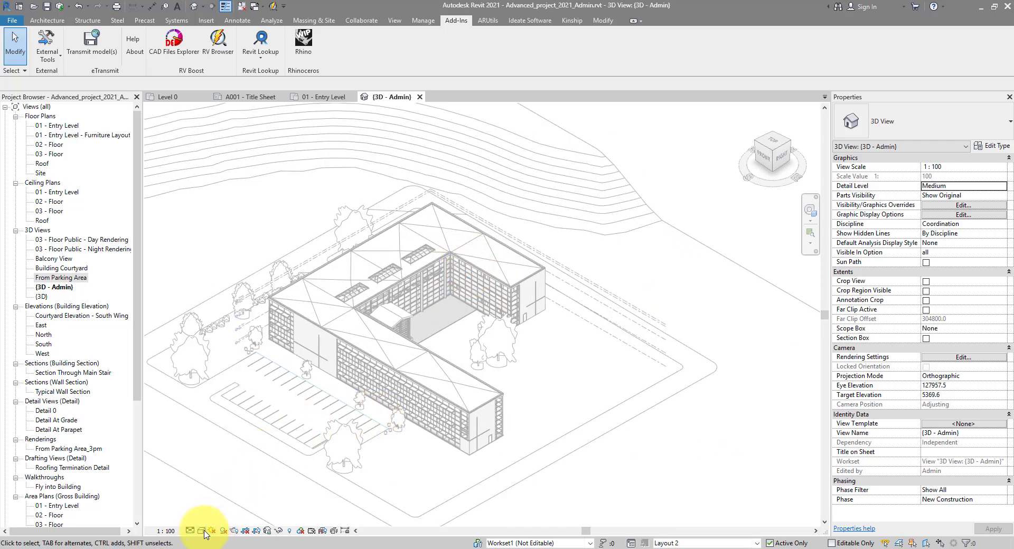
left_click(201, 531)
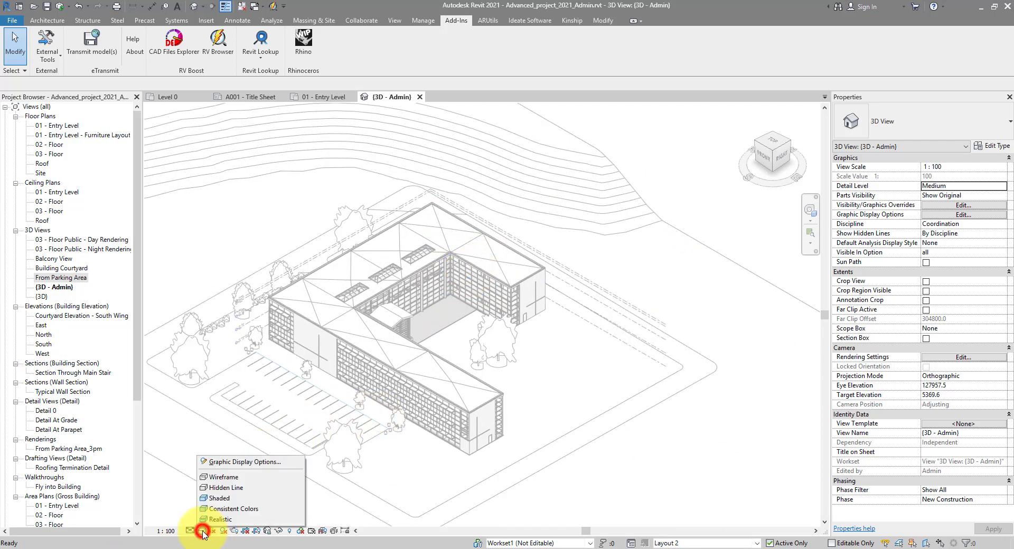
left_click(217, 477)
Step: Crossing-select the 12 round table-and-chair sets in the courtyard wing
scroll(452, 284, "up", 5)
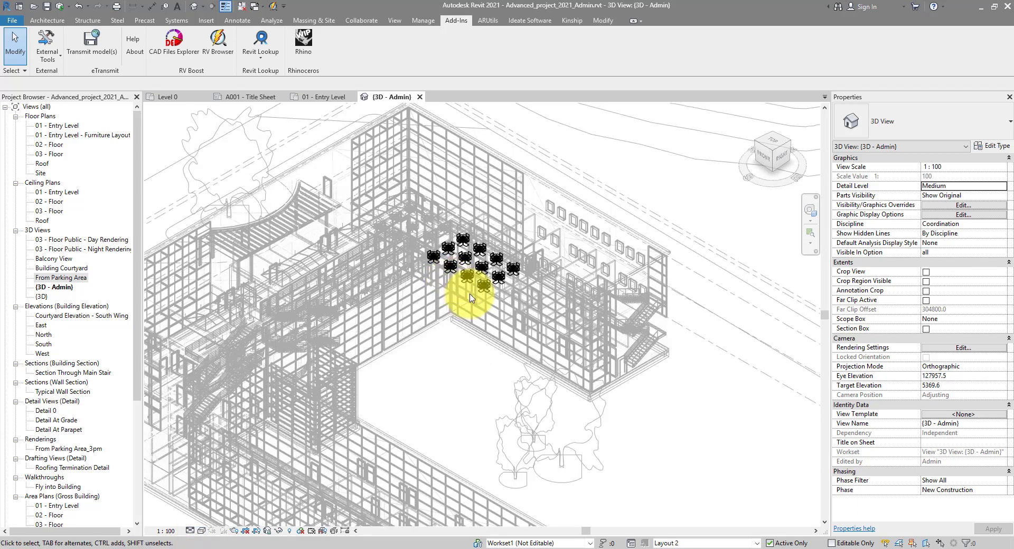
middle_click_drag(451, 284, 444, 369)
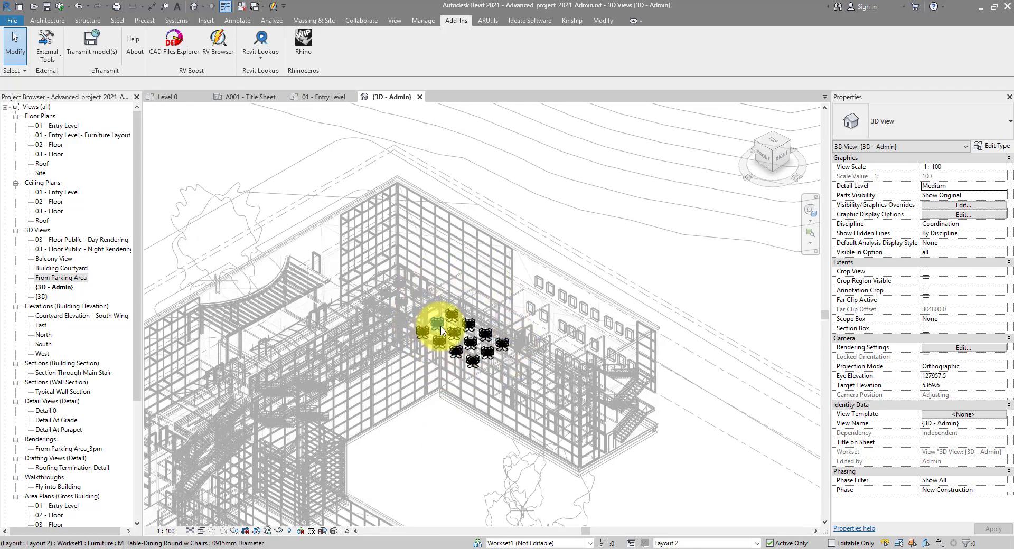
scroll(442, 330, "down", 5)
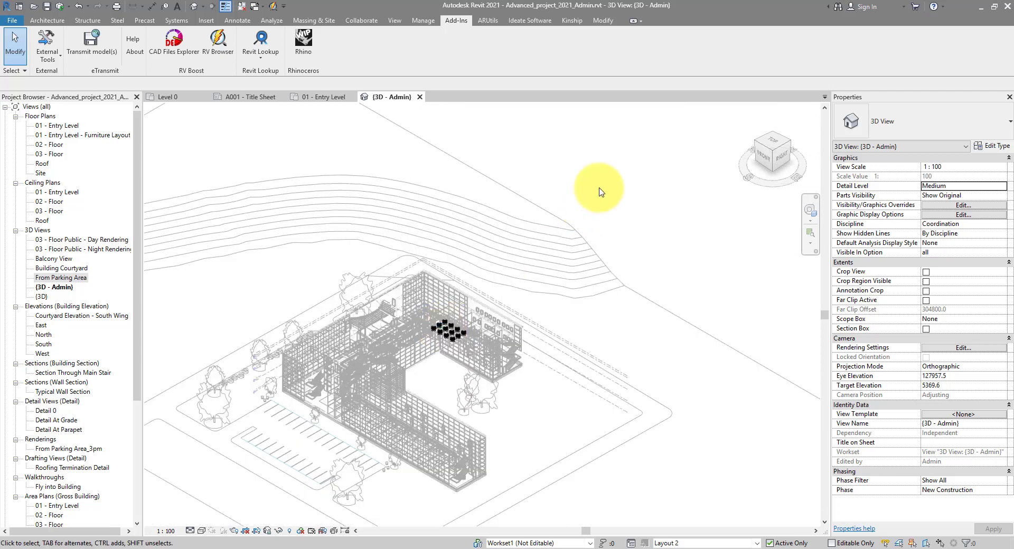
left_click_drag(599, 191, 275, 497)
Step: Temporarily isolate the selected dining tables and zoom in on them
left_click(280, 531)
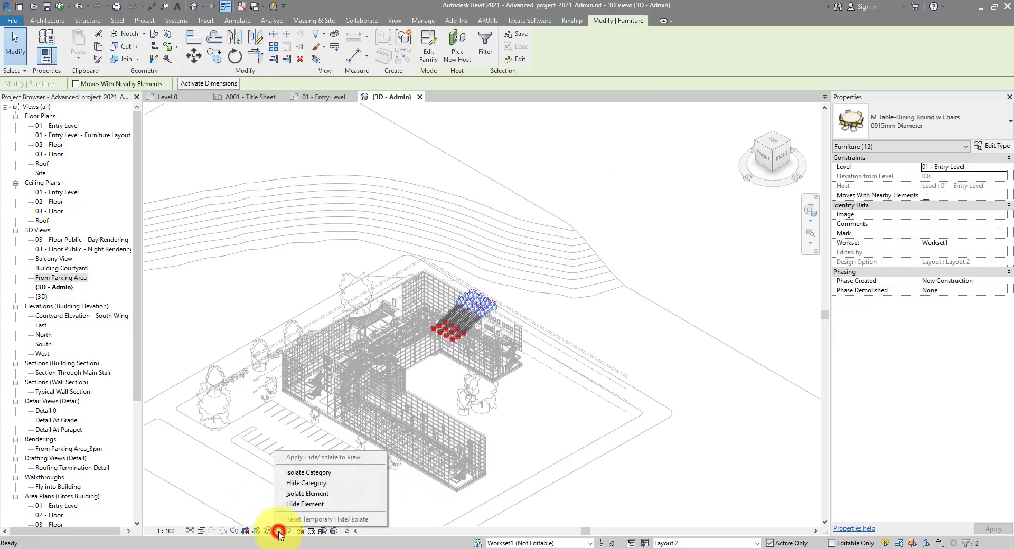
left_click(296, 498)
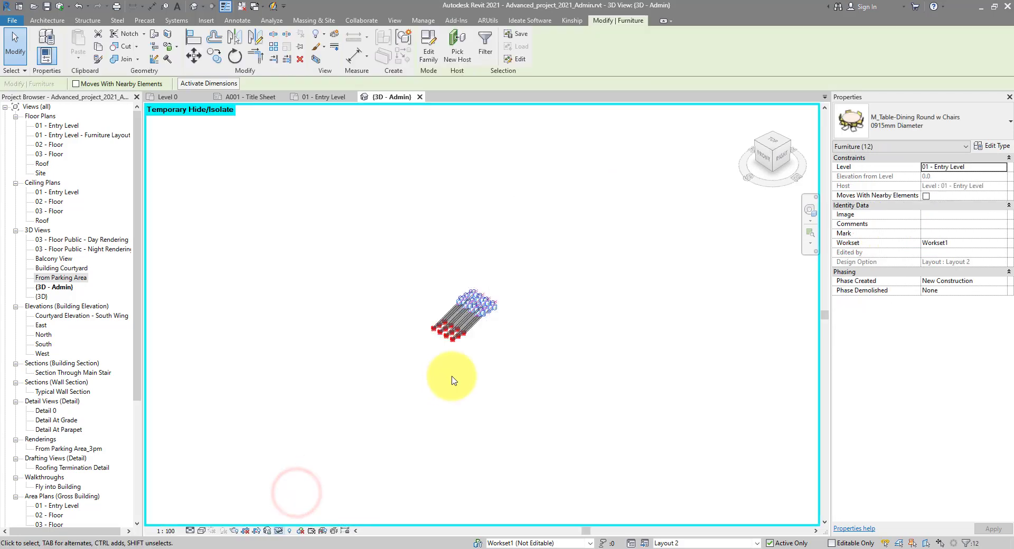
scroll(448, 295, "up", 5)
middle_click_drag(469, 356, 463, 458)
Step: Clear the selection and set the active design option to Main Model
left_click(444, 403)
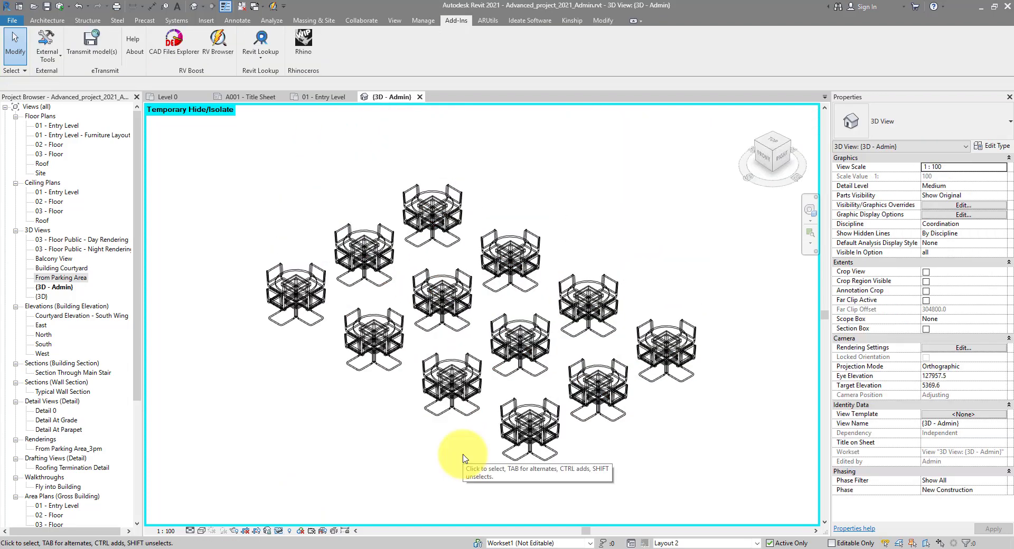
left_click(664, 543)
left_click(671, 491)
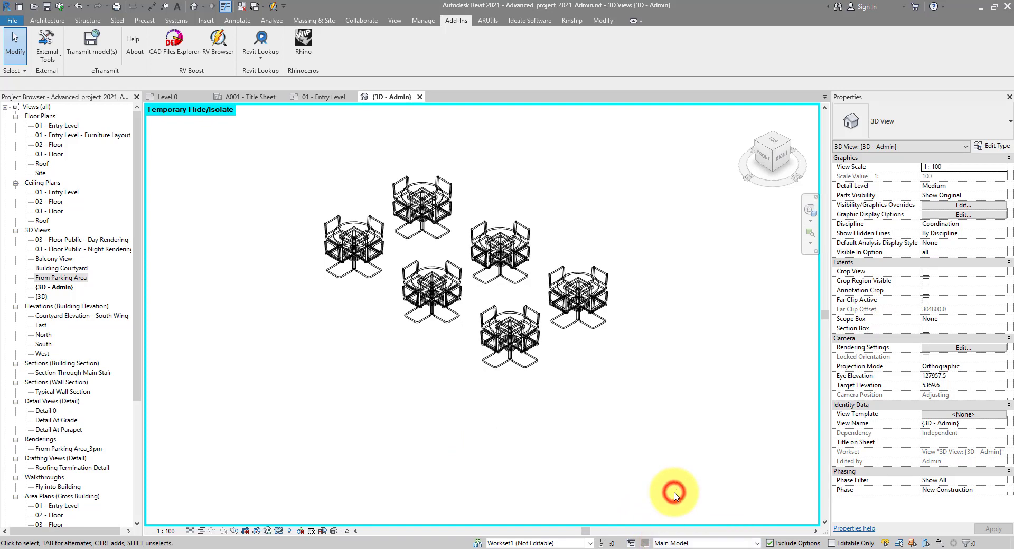
Step: Delete Layout 2 in Design Options, then confirm only Layout 1 (primary) remains
left_click(632, 544)
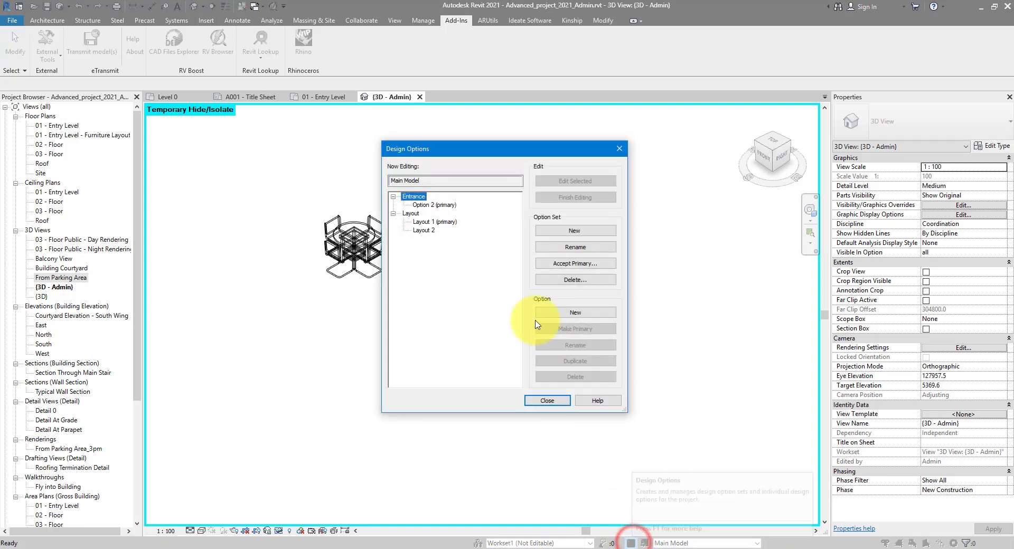
left_click(422, 231)
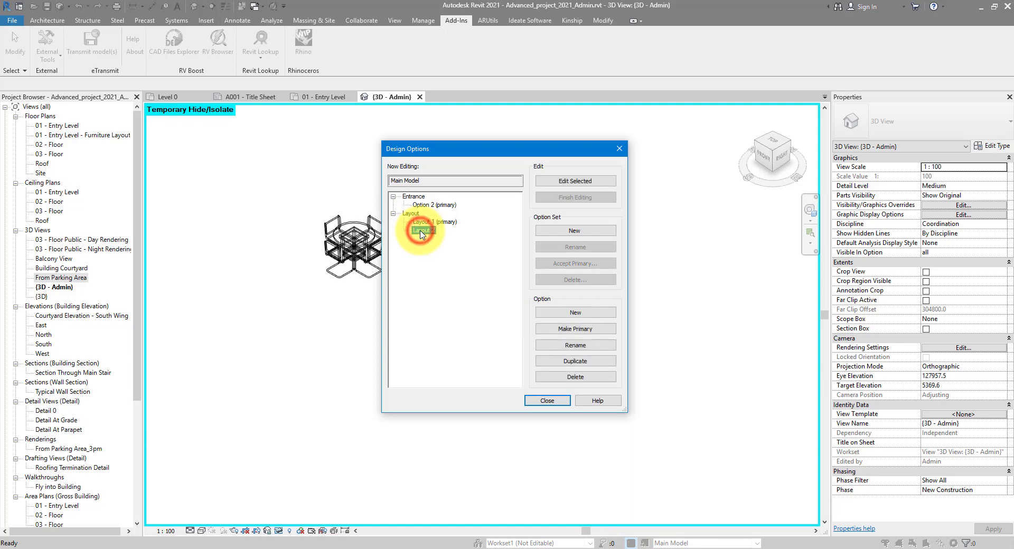
left_click(569, 378)
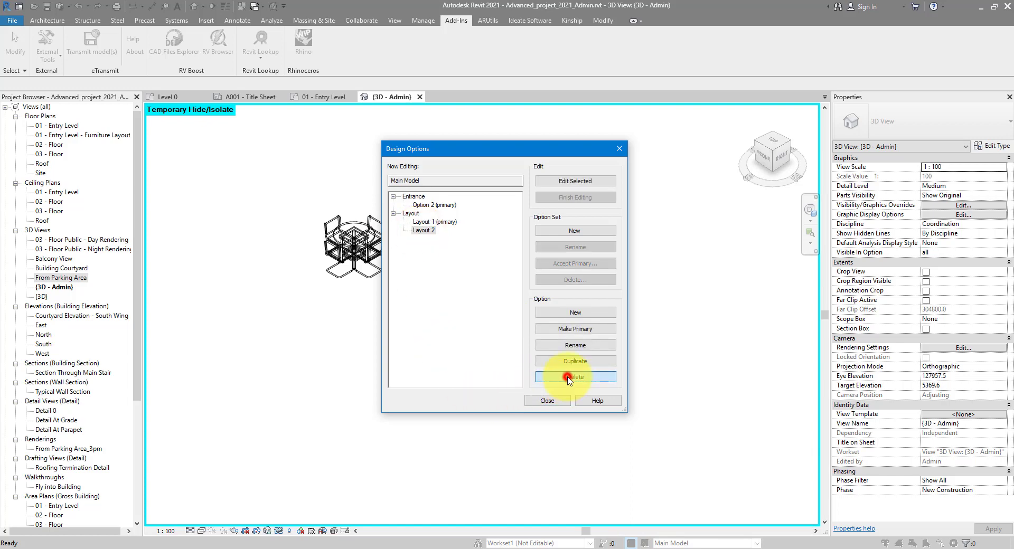
left_click(549, 401)
left_click(685, 543)
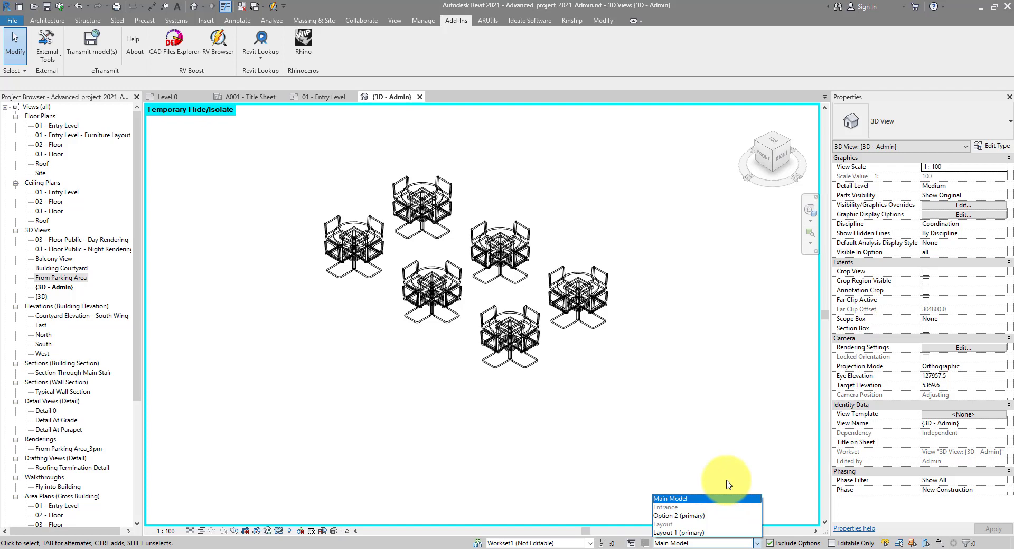
Step: Open RV Browser filtered to Entrance : Option 2 and move it to the right side
left_click(663, 272)
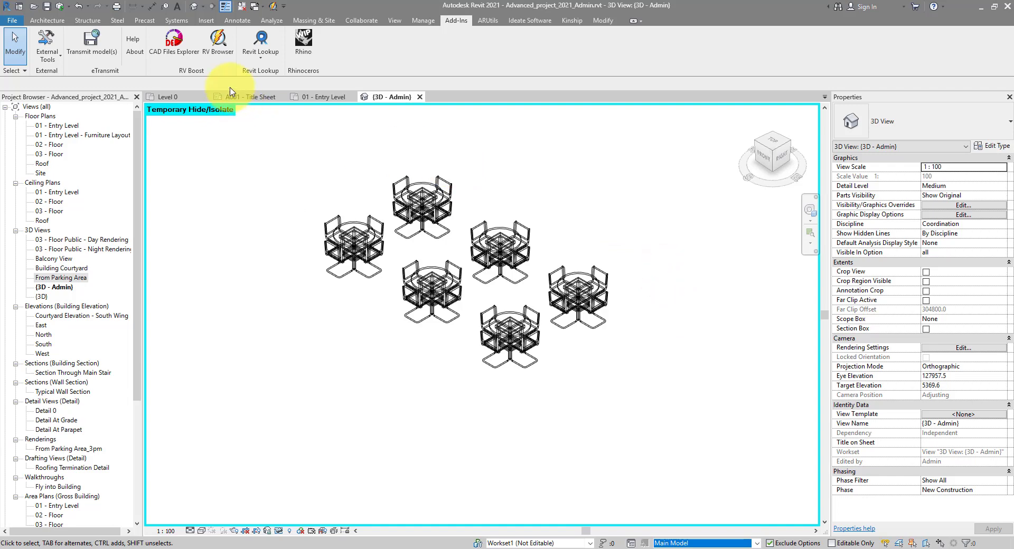
left_click(218, 42)
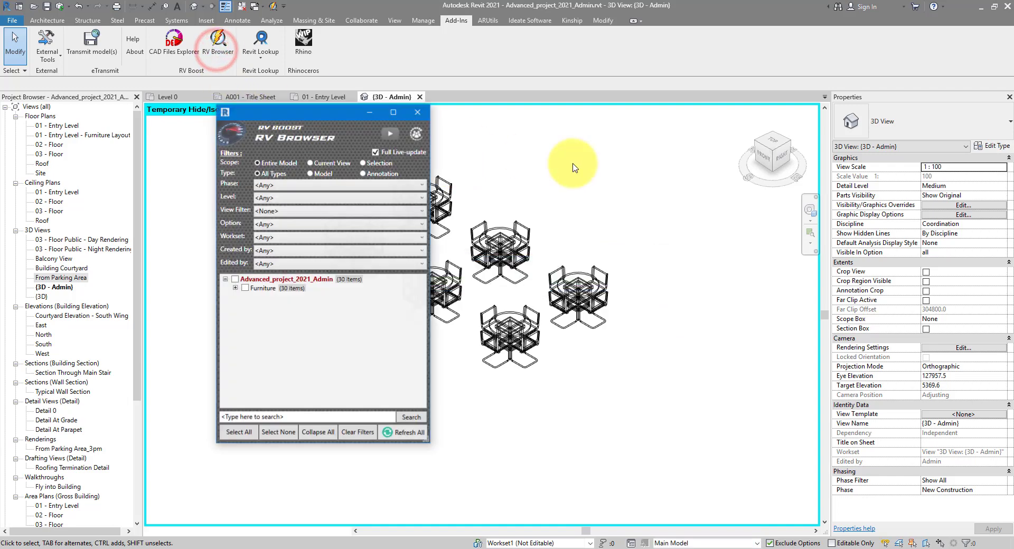
left_click(391, 224)
left_click(344, 258)
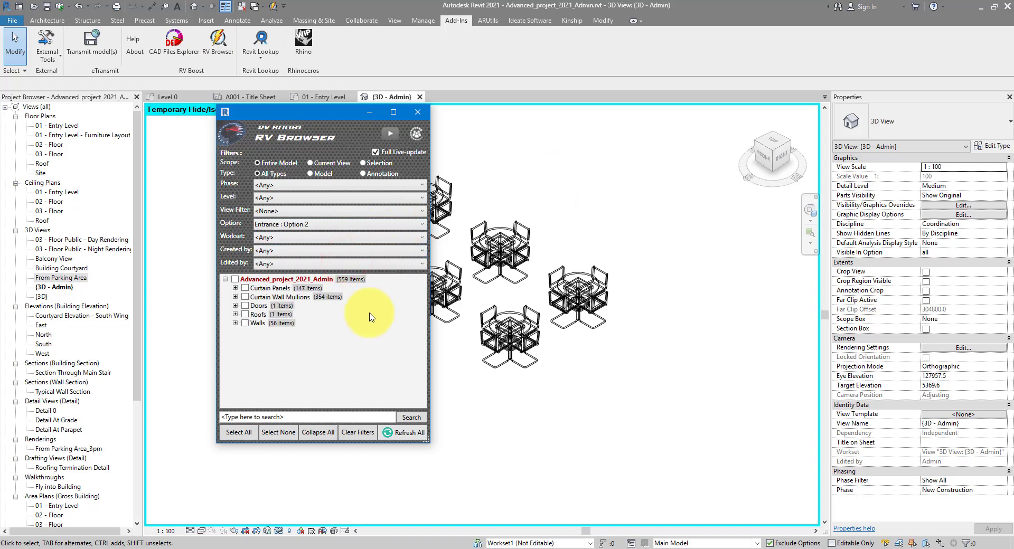
left_click_drag(310, 116, 728, 140)
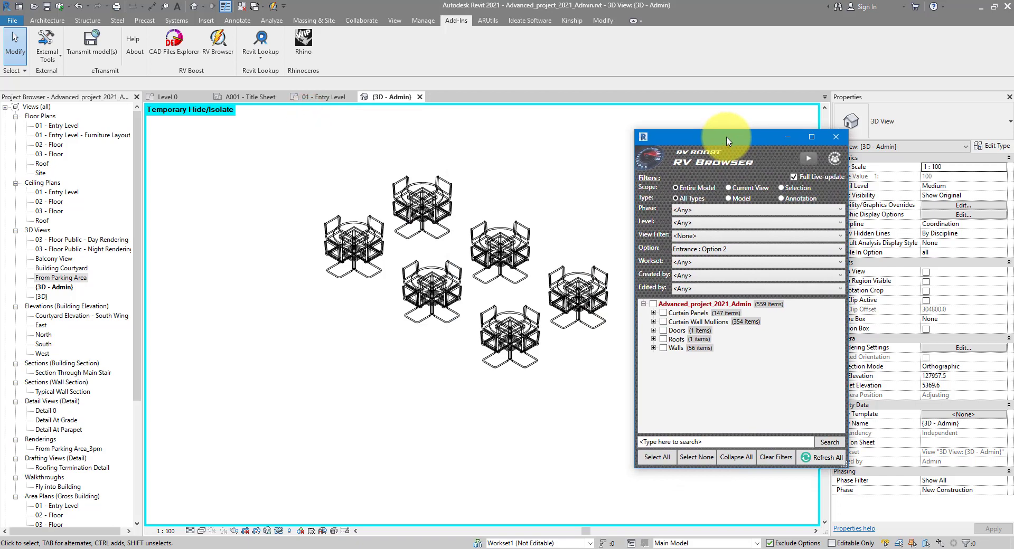
Step: Expand Curtain Panels, Mullions, Doors, Roofs and Walls down to the Generic - 225mm Concrete walls
double_click(688, 313)
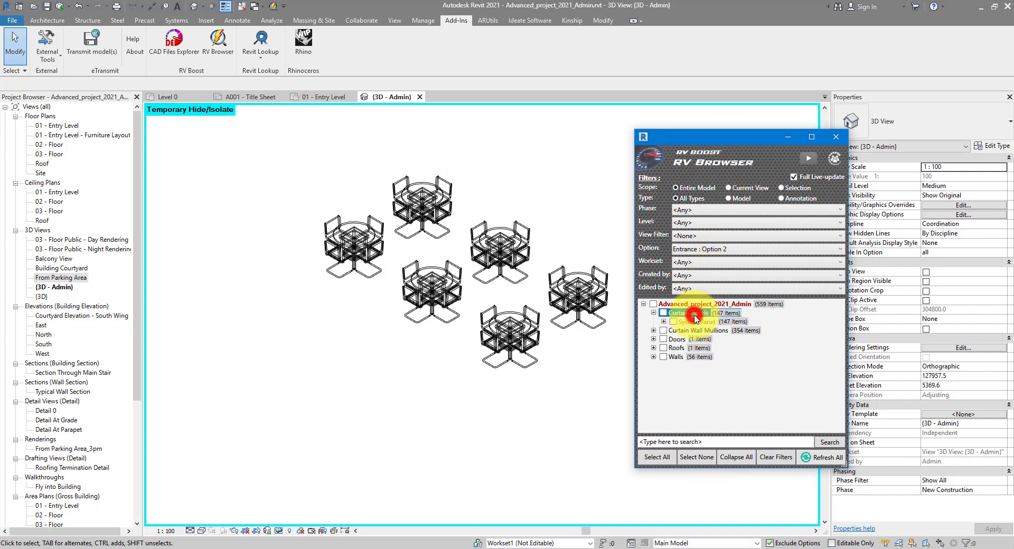
double_click(697, 331)
double_click(678, 357)
double_click(677, 374)
double_click(677, 392)
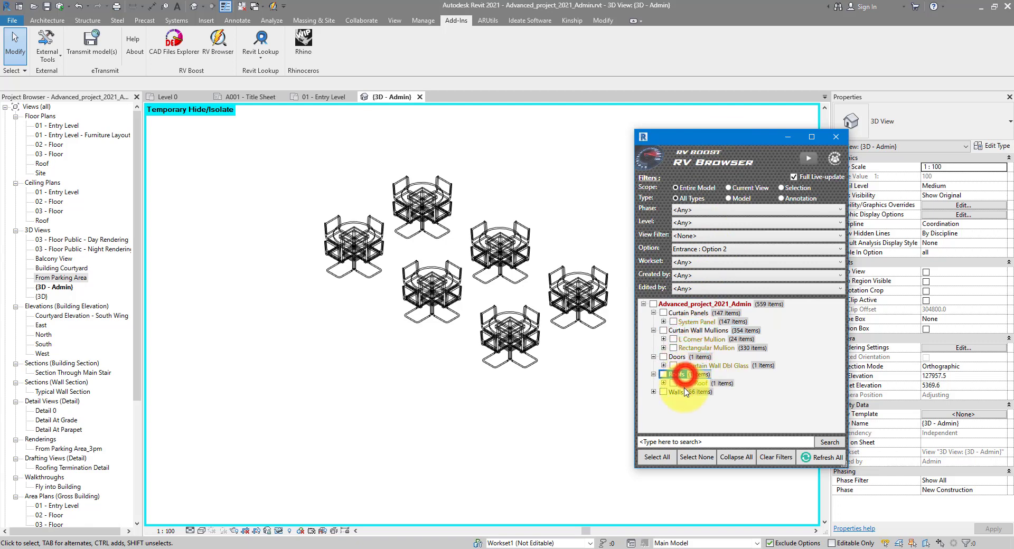
double_click(739, 131)
double_click(693, 280)
double_click(703, 299)
double_click(705, 290)
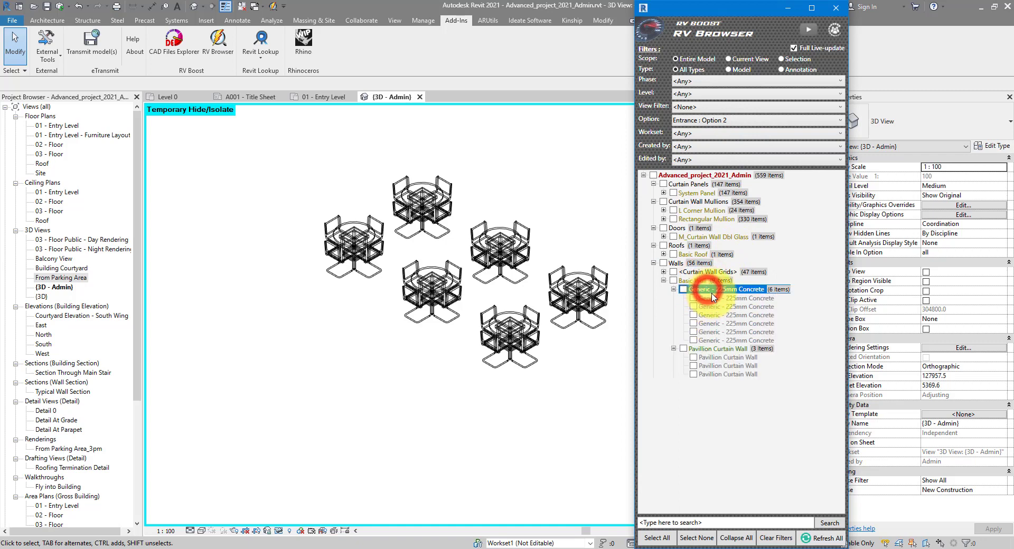
left_click(734, 324)
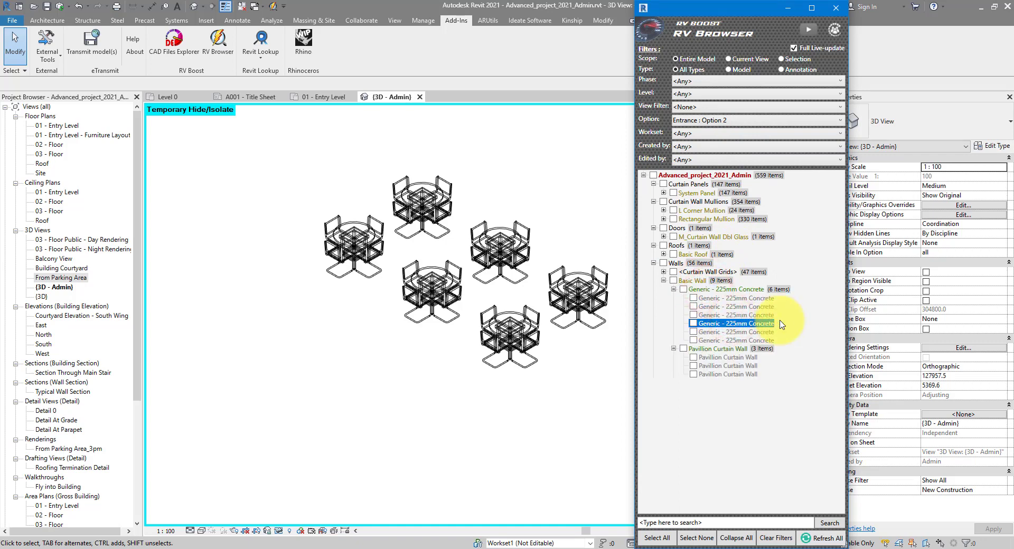